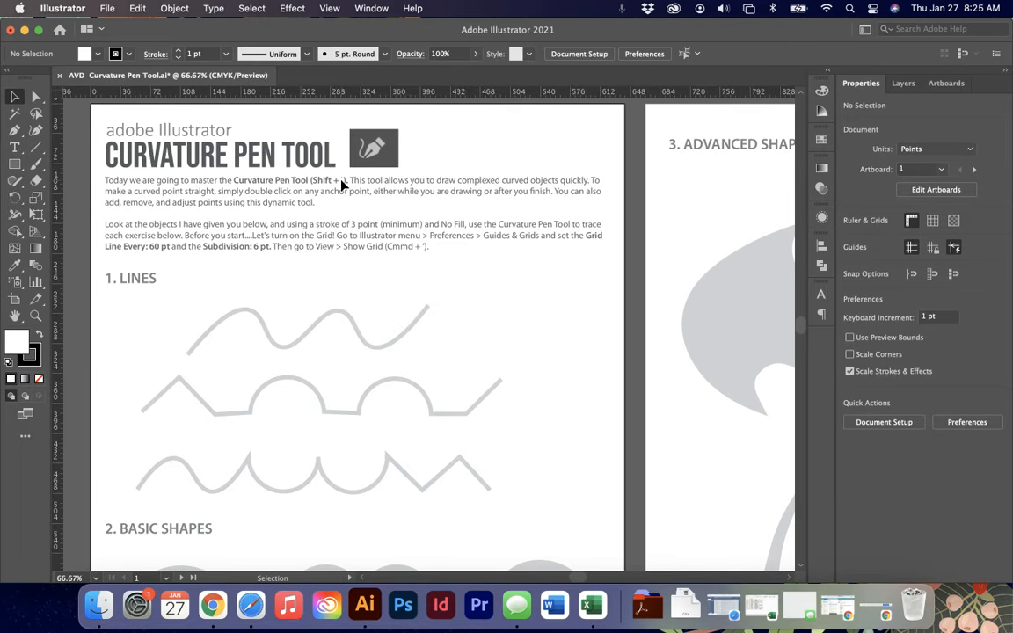
key(shift+grave)
scroll(346, 206, up, 2)
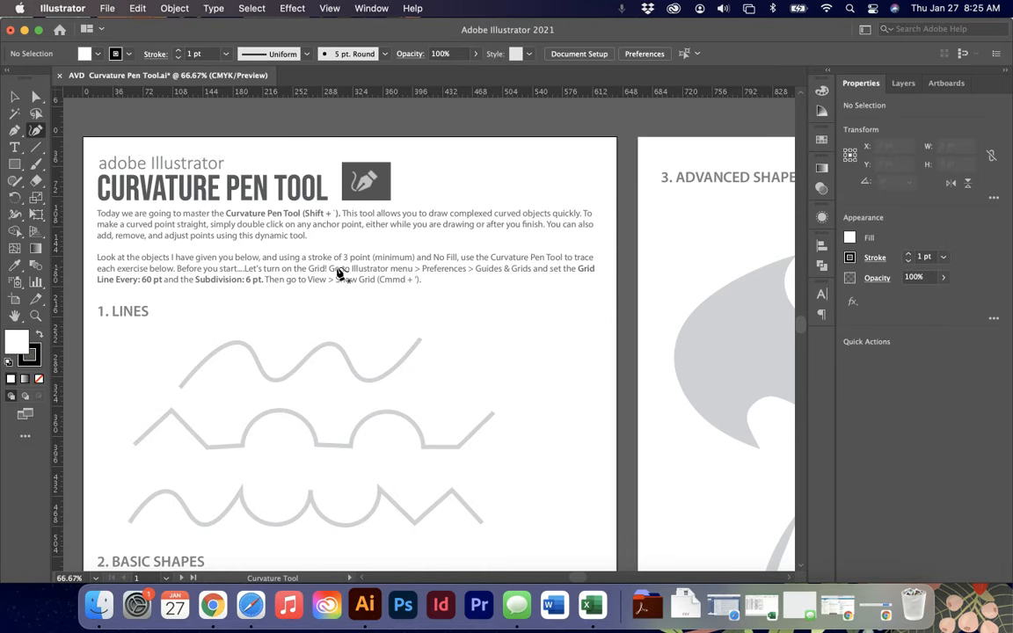
key(v)
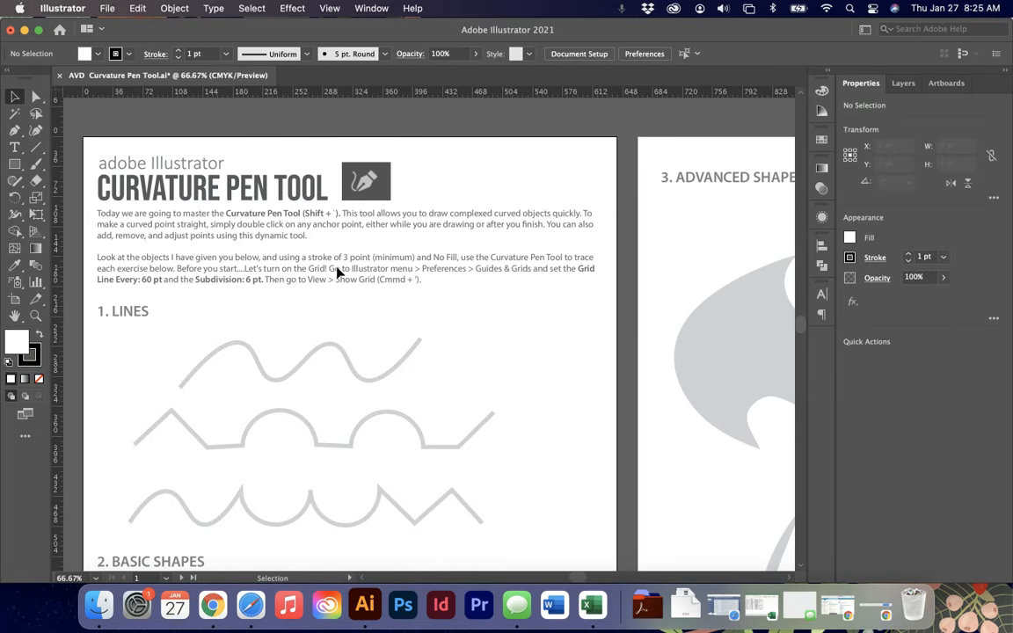
scroll(394, 316, down, 2)
scroll(393, 316, left, 1)
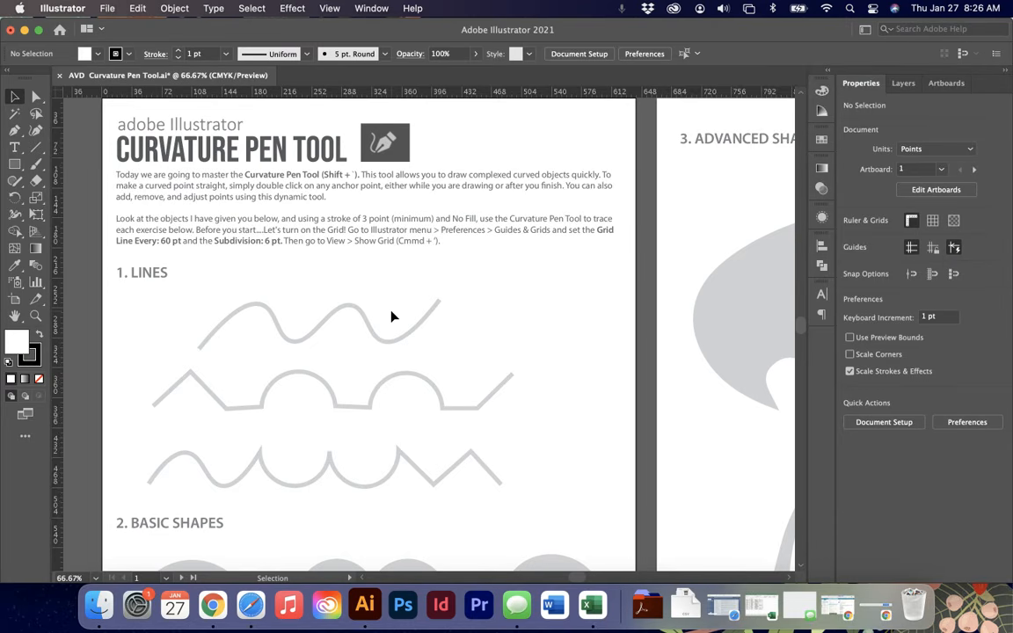
scroll(347, 340, down, 1)
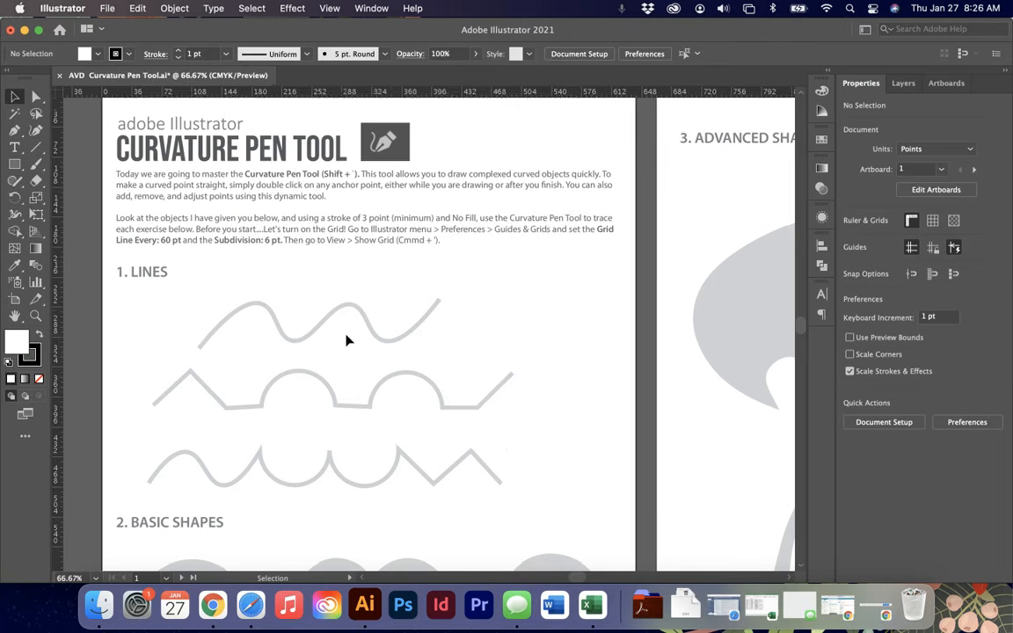
scroll(346, 340, down, 5)
scroll(347, 340, up, 4)
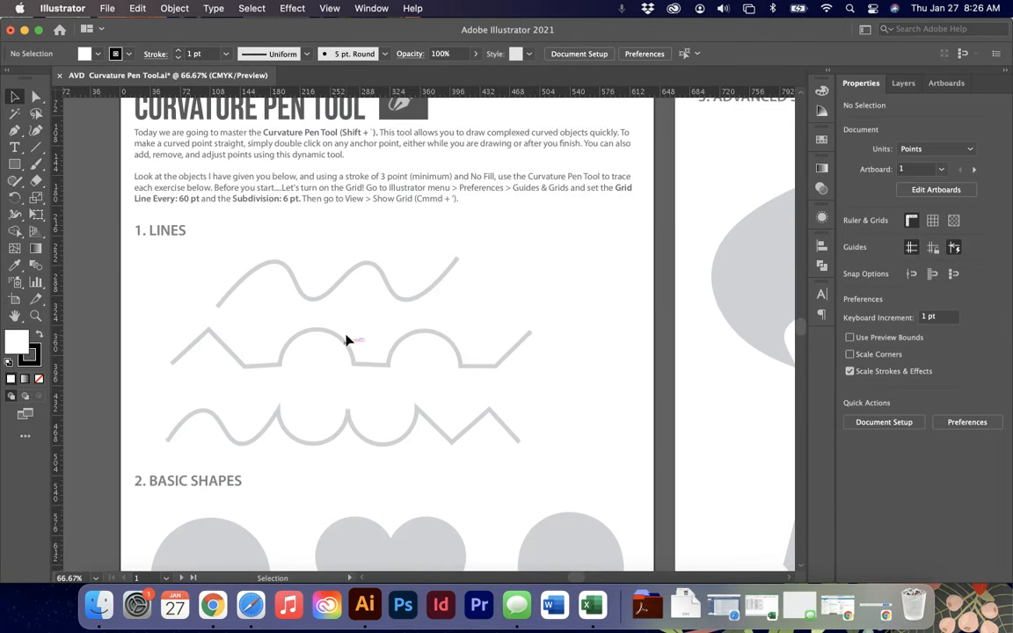
scroll(346, 340, up, 2)
scroll(347, 340, right, 1)
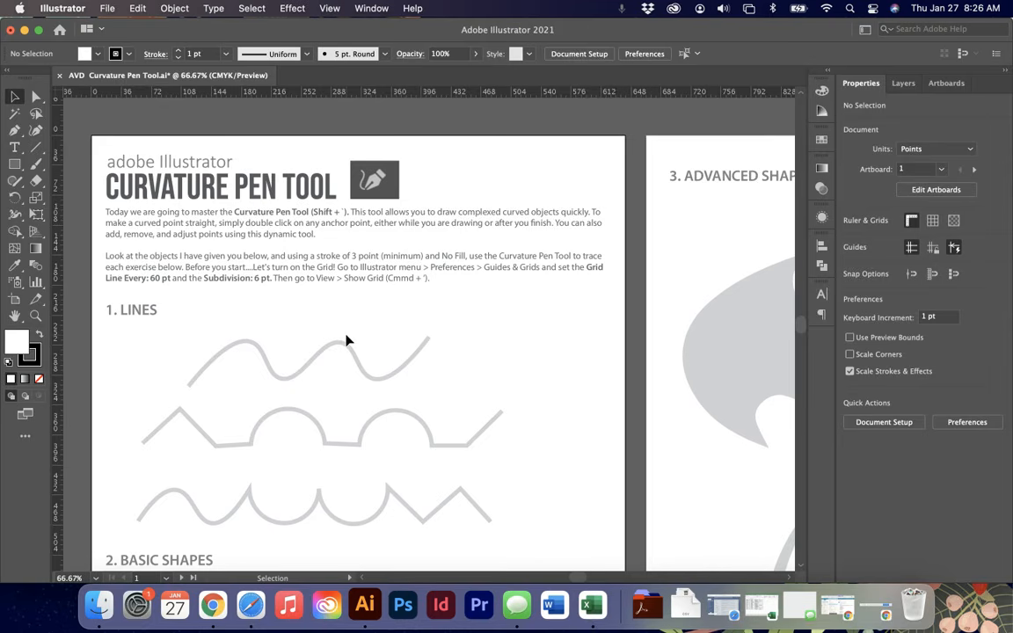
scroll(347, 340, down, 1)
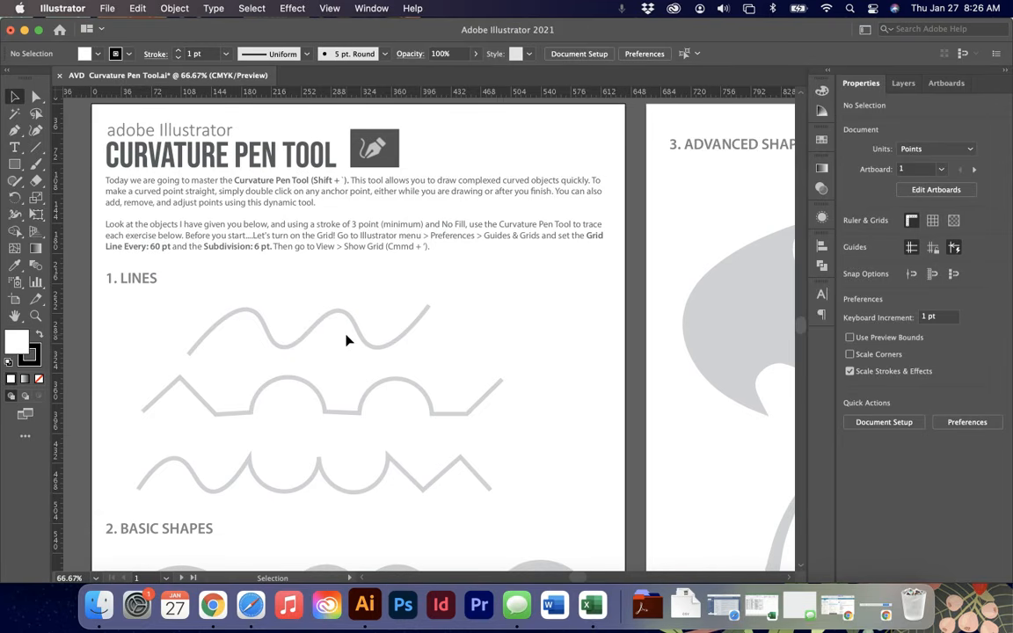
- Choose the Curvature Pen tool and set the fill to None
click(36, 130)
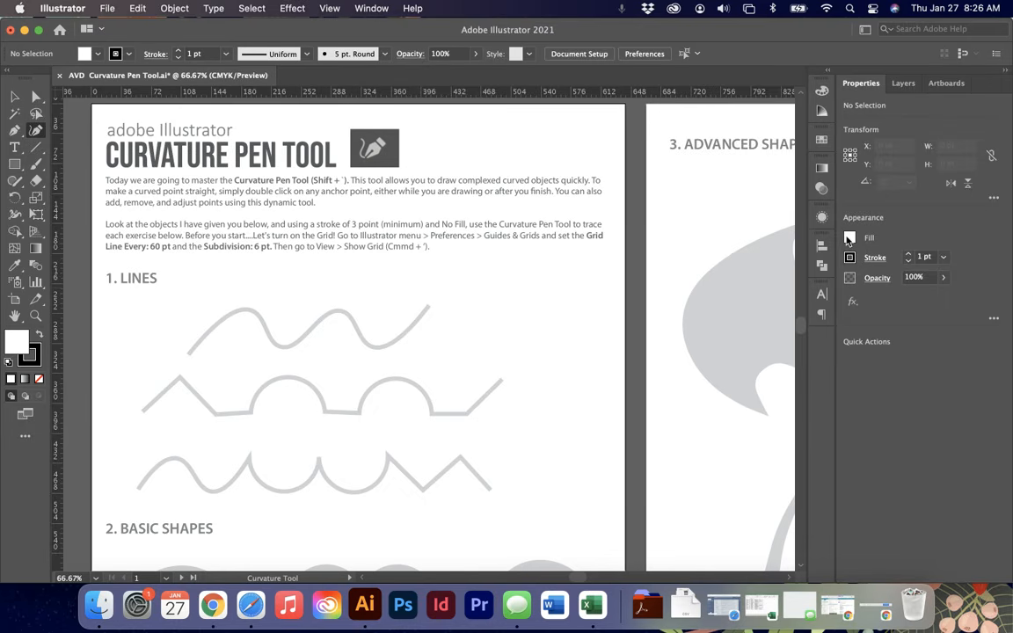
click(849, 239)
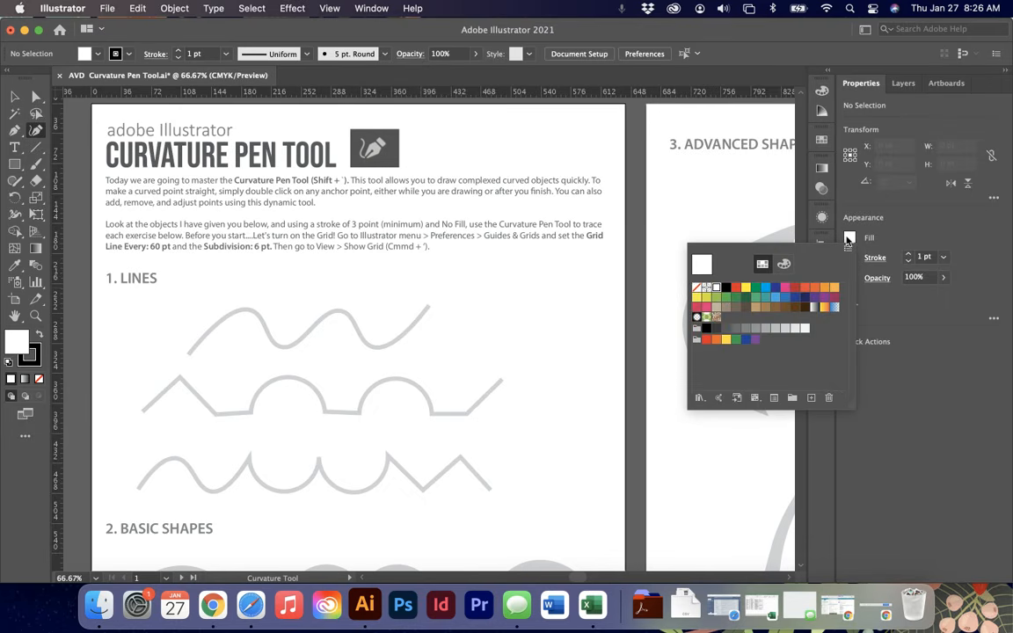
click(698, 289)
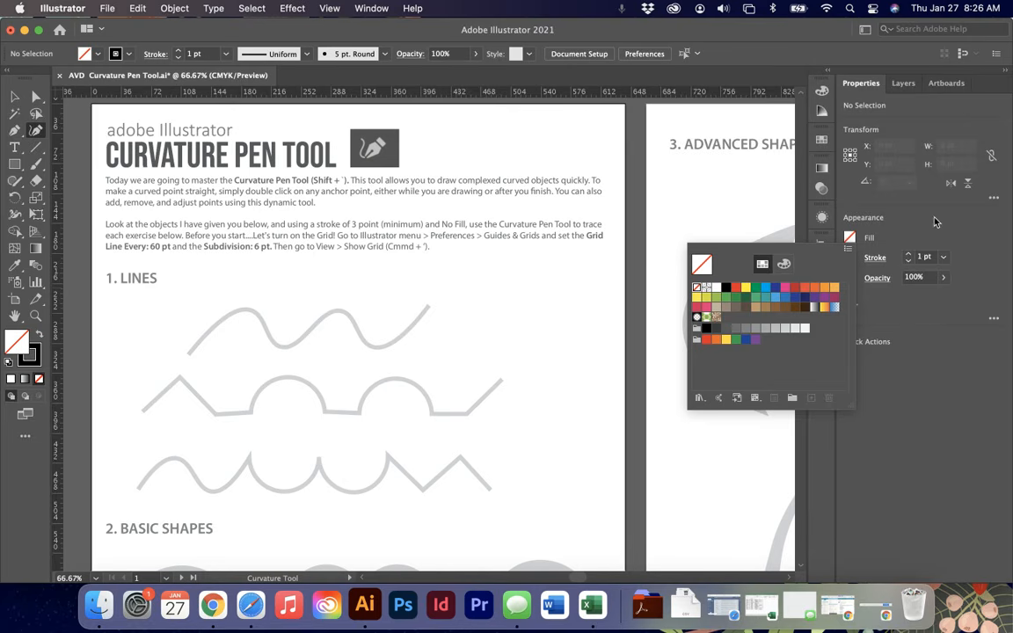
key(Escape)
- Set the stroke weight to 5 pt and the stroke colour to a purple swatch
click(908, 254)
click(908, 254)
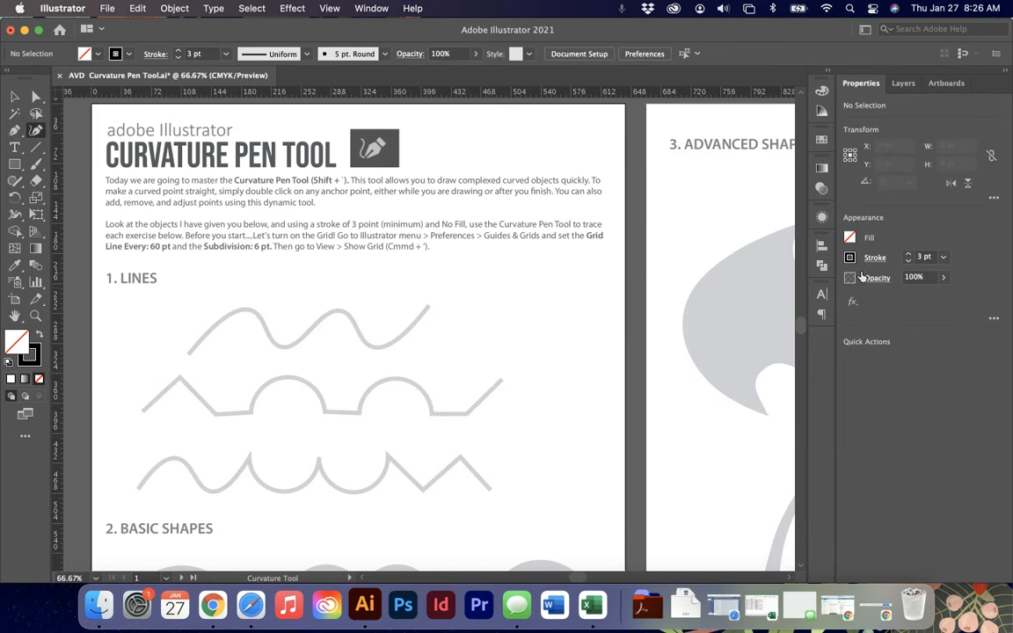
click(908, 255)
click(908, 255)
click(849, 257)
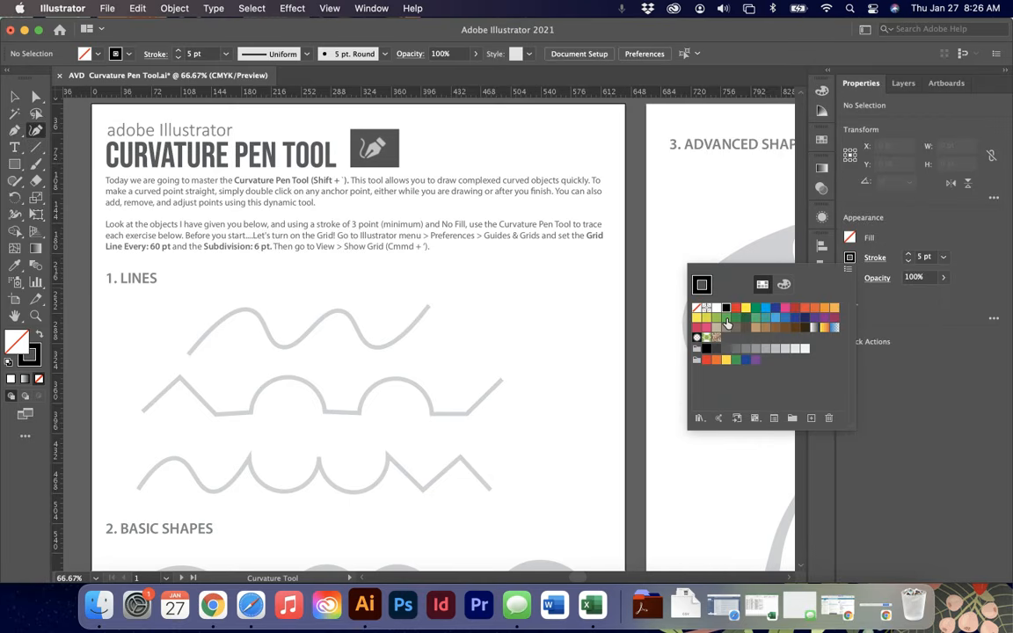
click(824, 318)
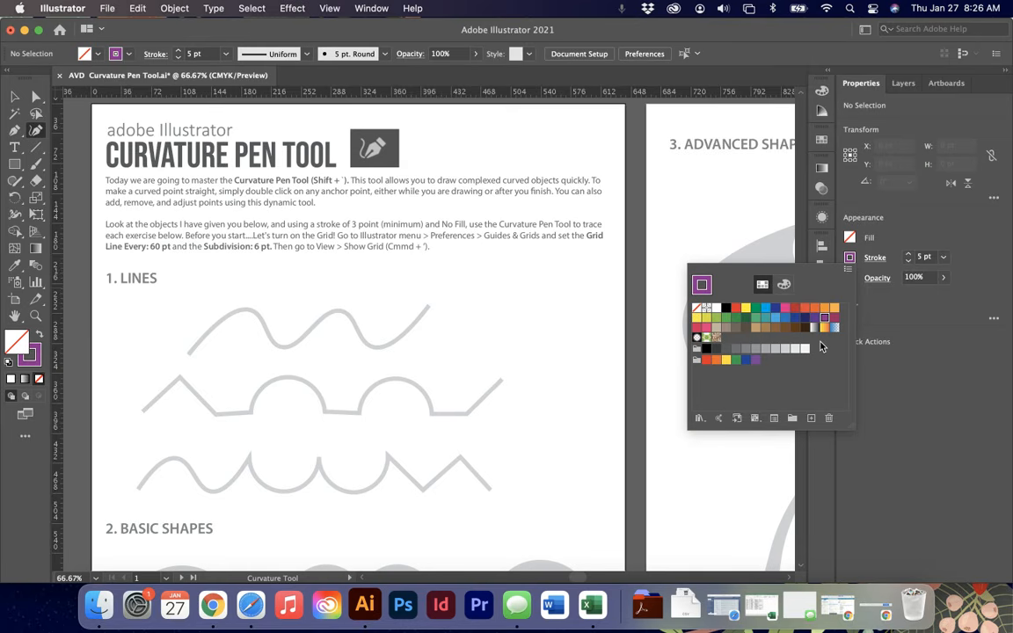
click(593, 294)
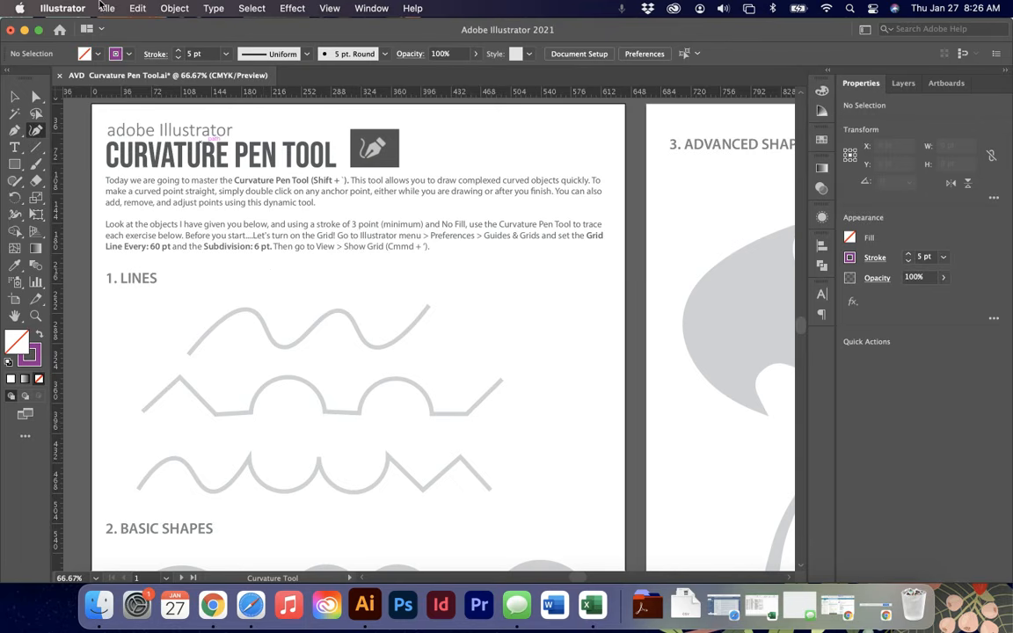
- Open the Guides & Grid preferences and confirm a gridline every 60 pt with 6 subdivisions
click(58, 7)
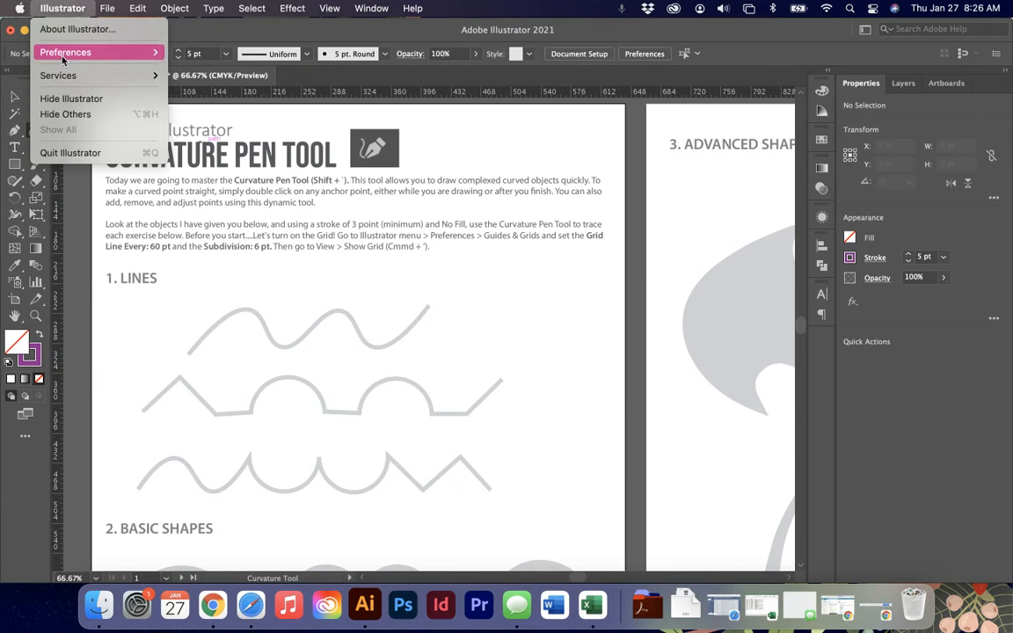
mouse_move(65, 52)
click(205, 115)
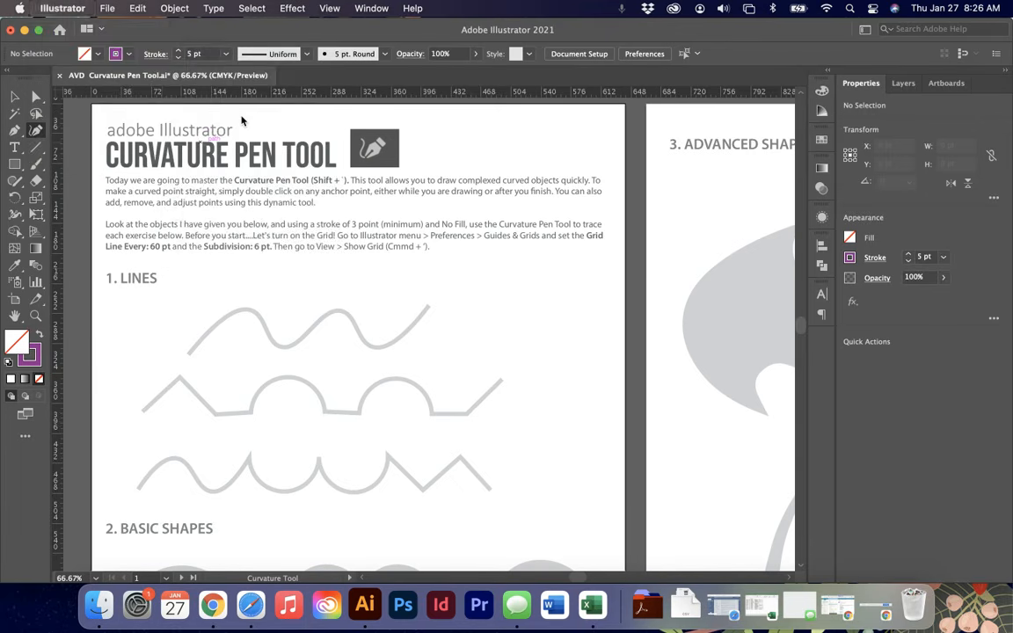
drag(294, 70, 455, 51)
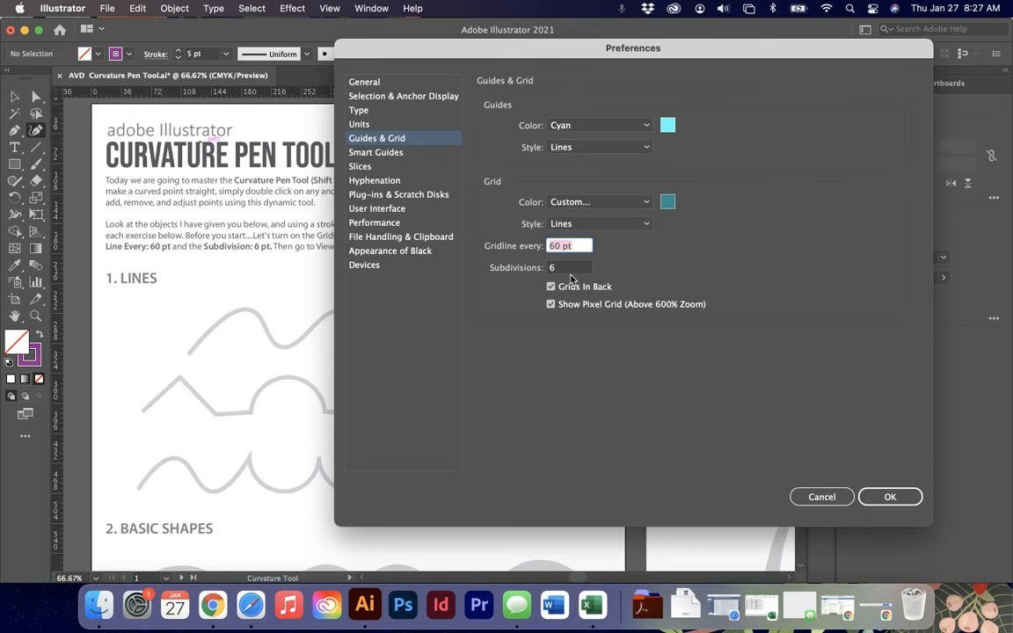
drag(418, 53, 594, 68)
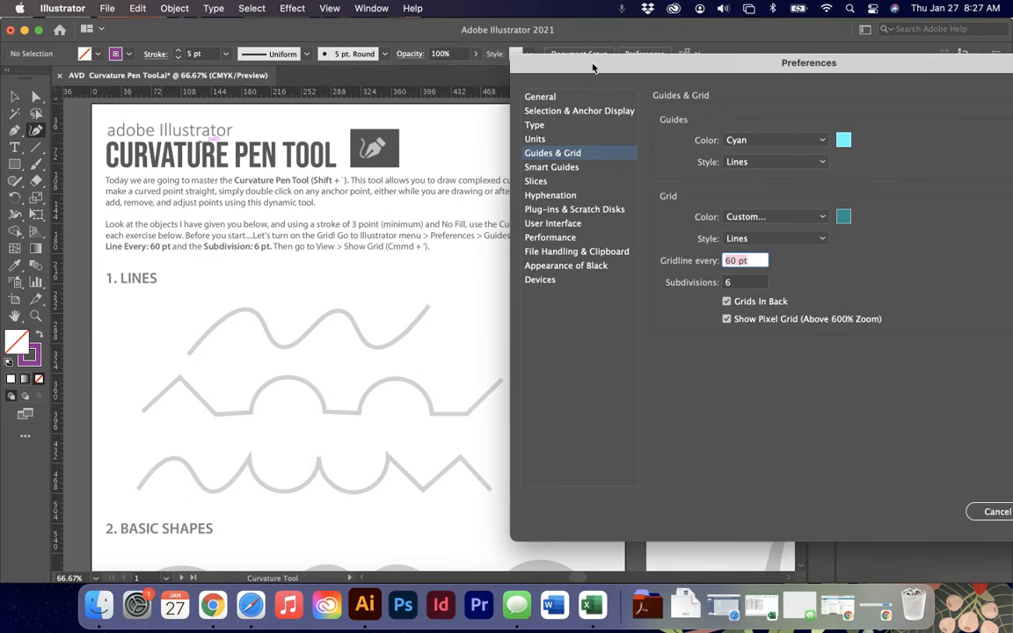
drag(594, 67, 417, 56)
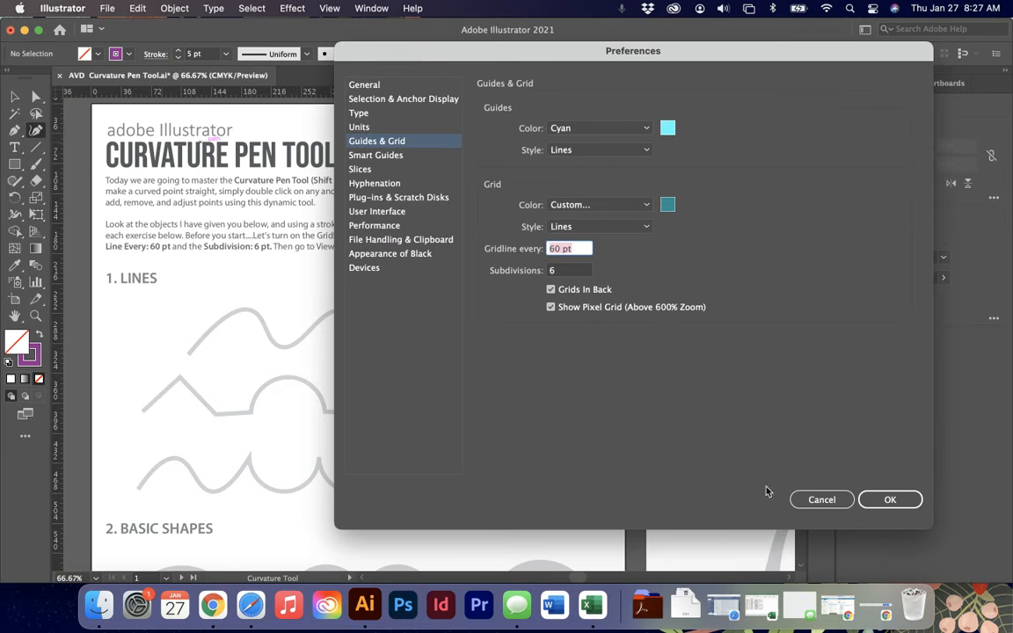
click(874, 504)
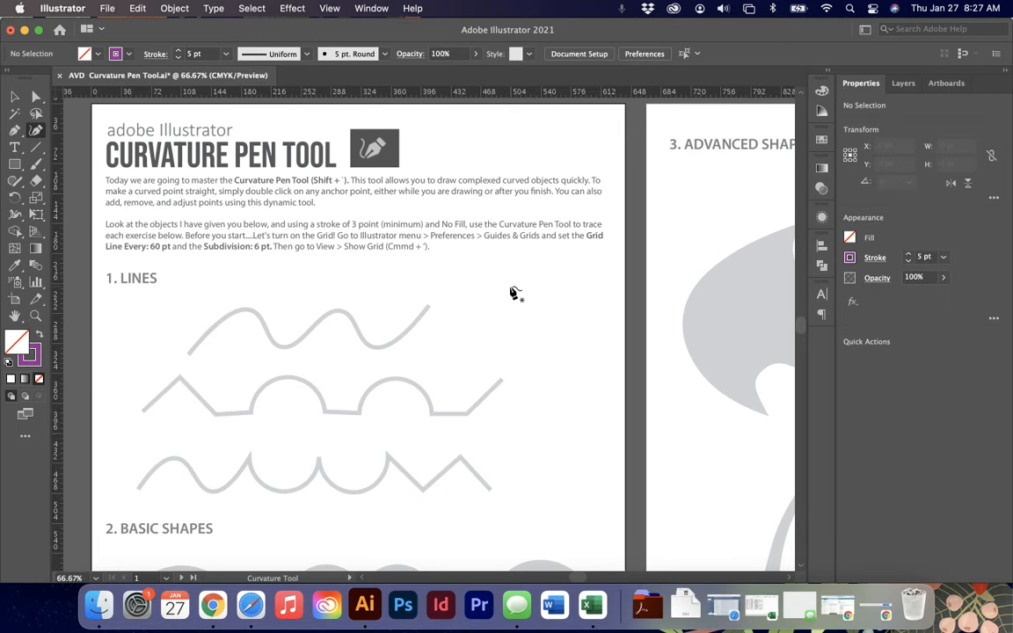
- Show the grid and then hide it again
click(339, 7)
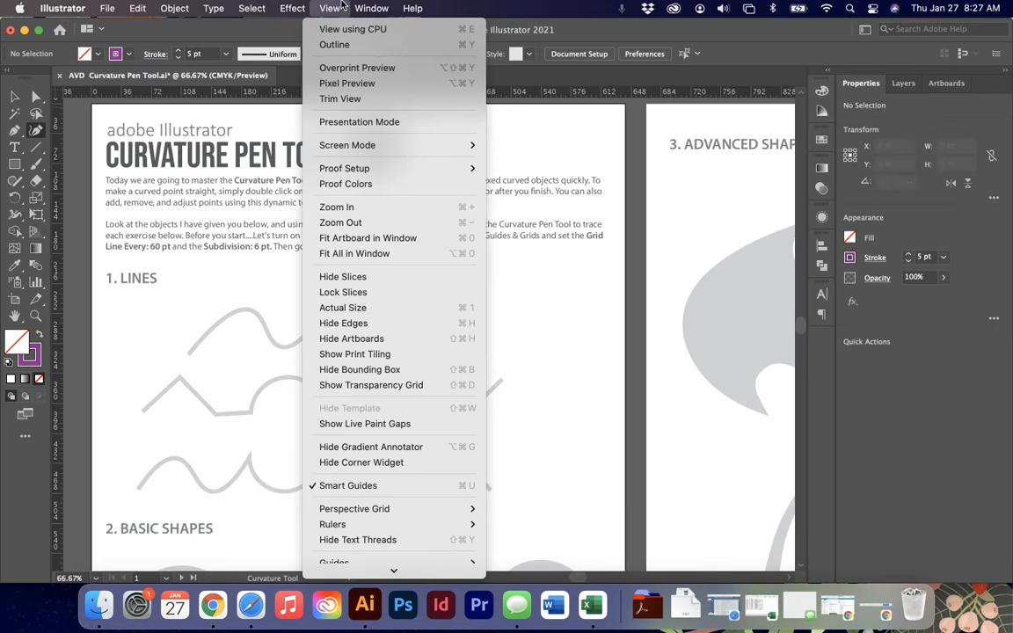
mouse_move(403, 593)
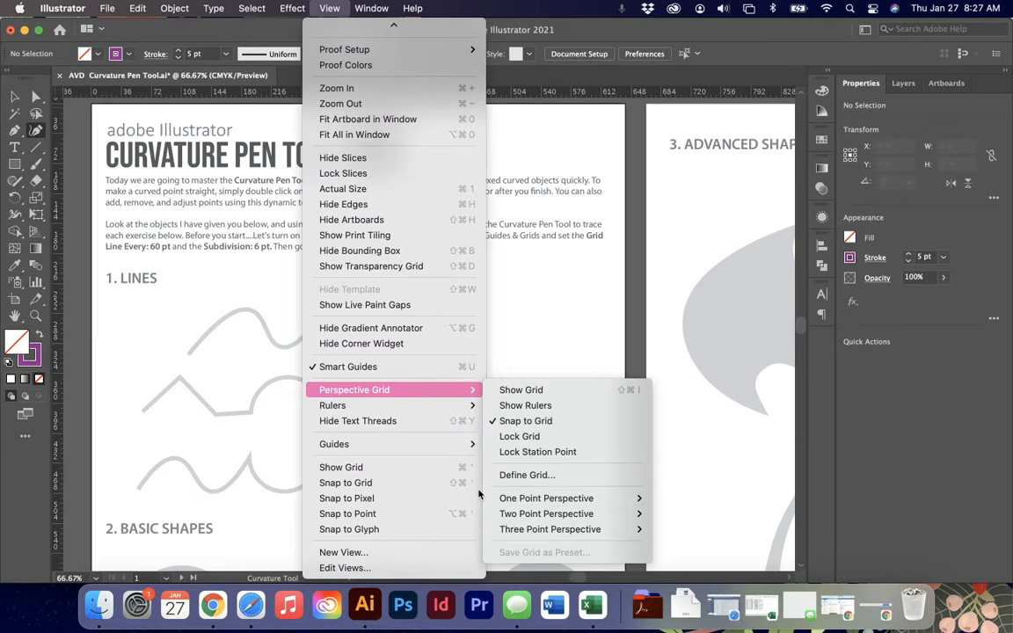
click(353, 470)
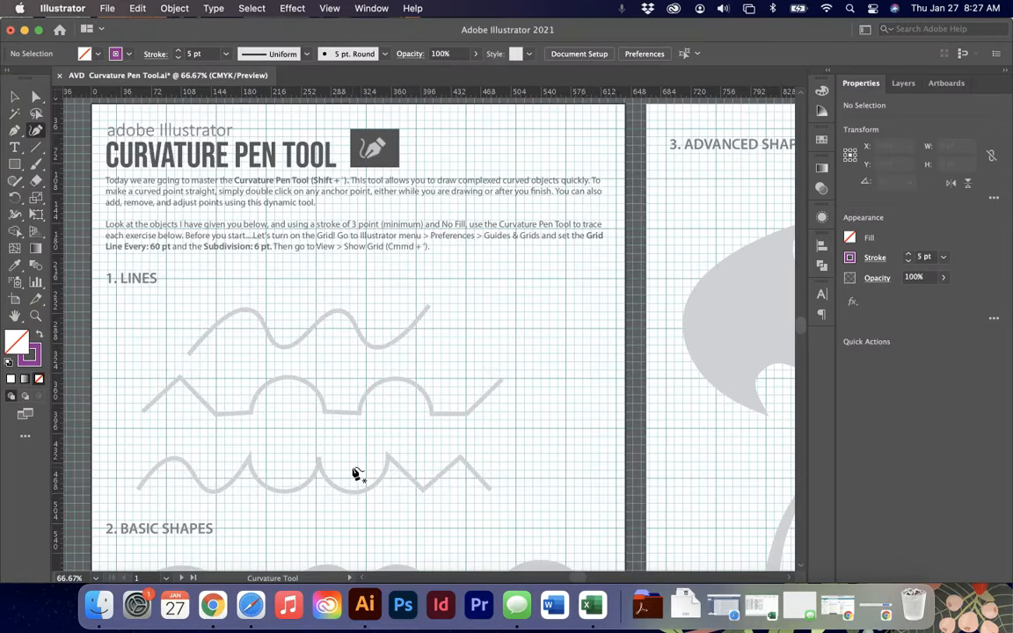
key(super+apostrophe)
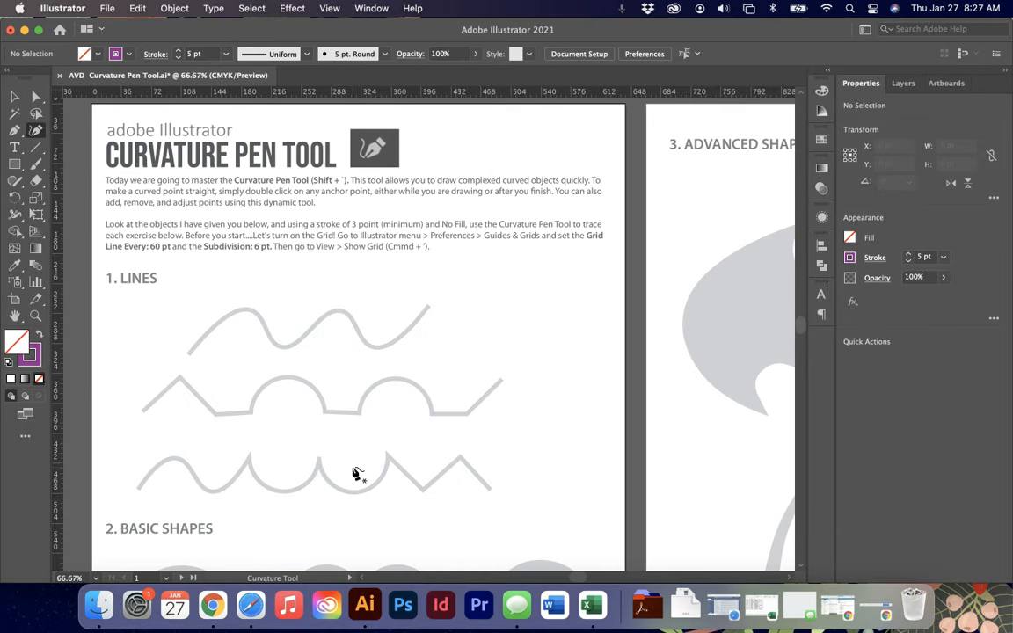
- Trace the first wavy line with the Curvature Pen tool, placing six points along its crests and troughs
scroll(356, 474, down, 3)
scroll(356, 474, left, 2)
scroll(356, 474, right, 1)
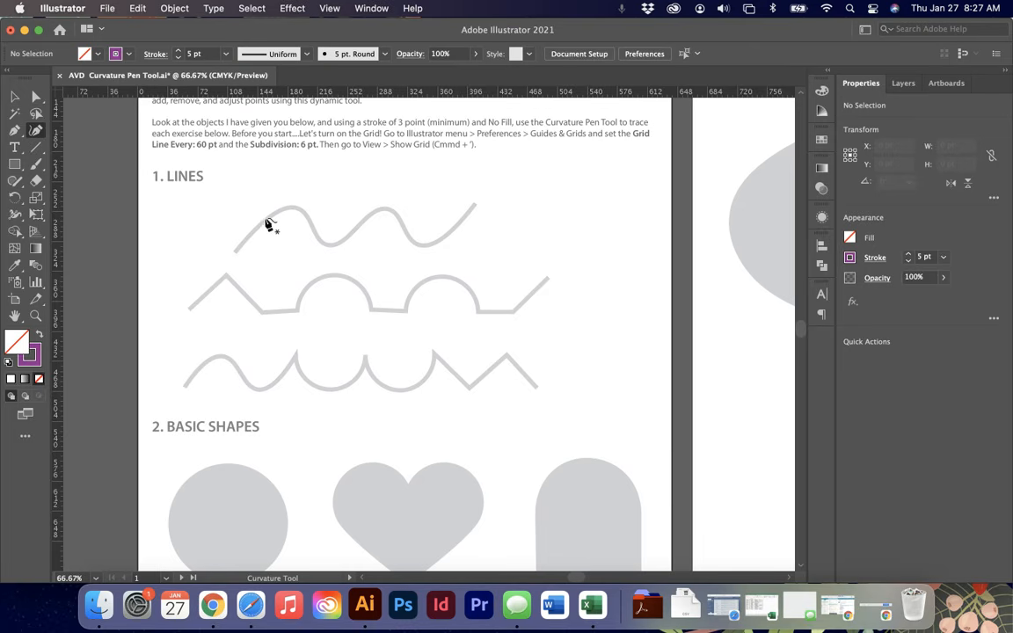
click(235, 254)
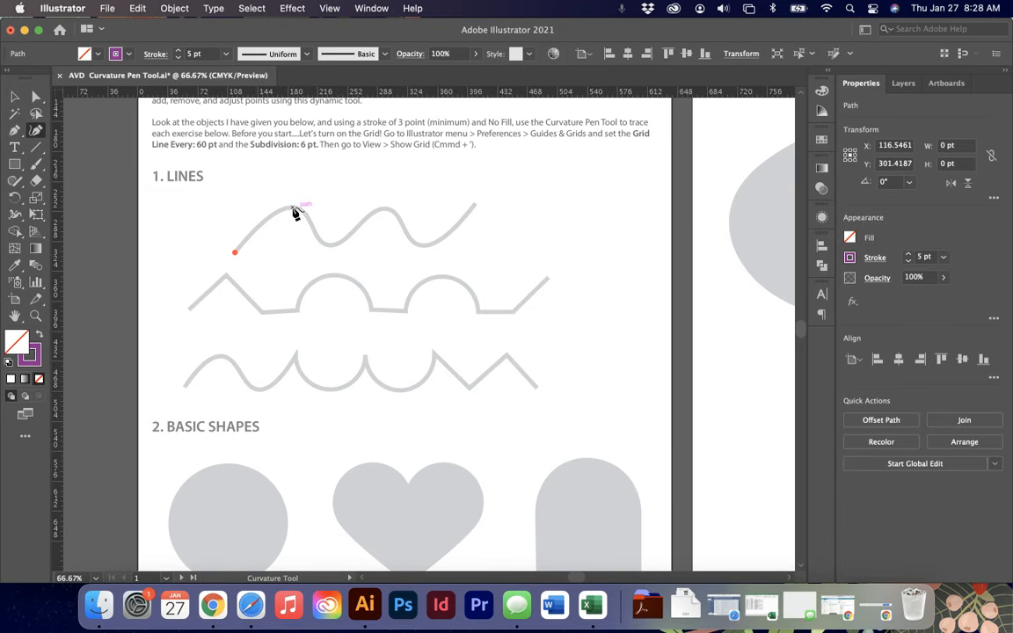
click(294, 209)
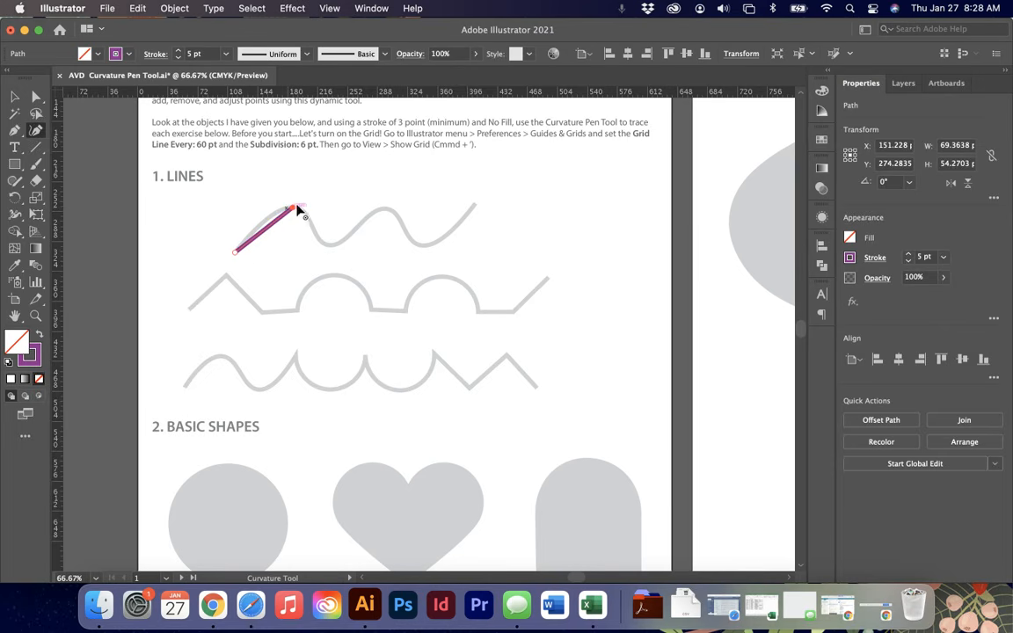
click(329, 246)
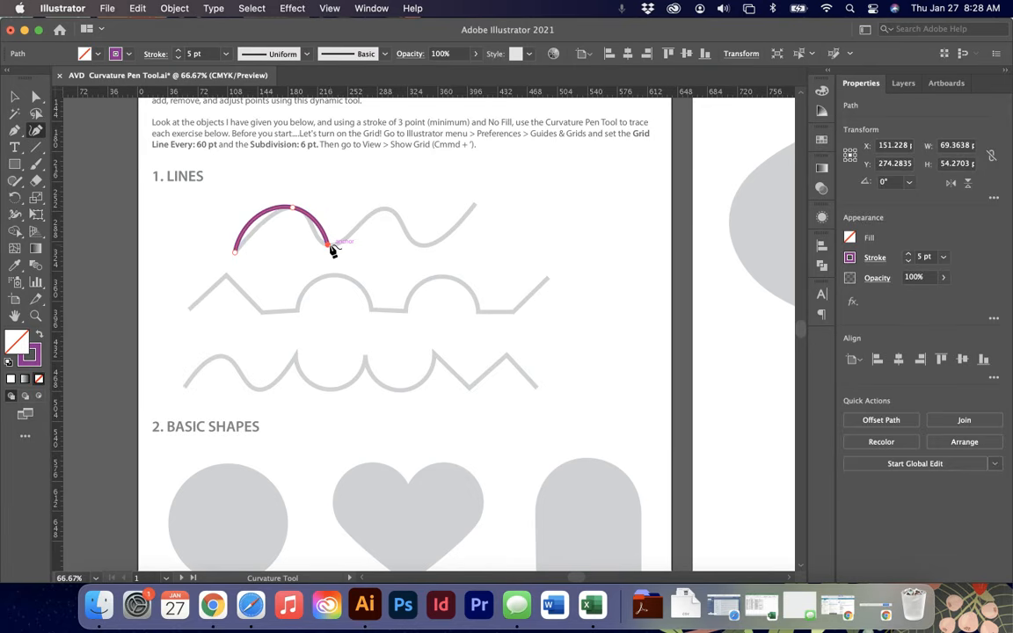
click(385, 212)
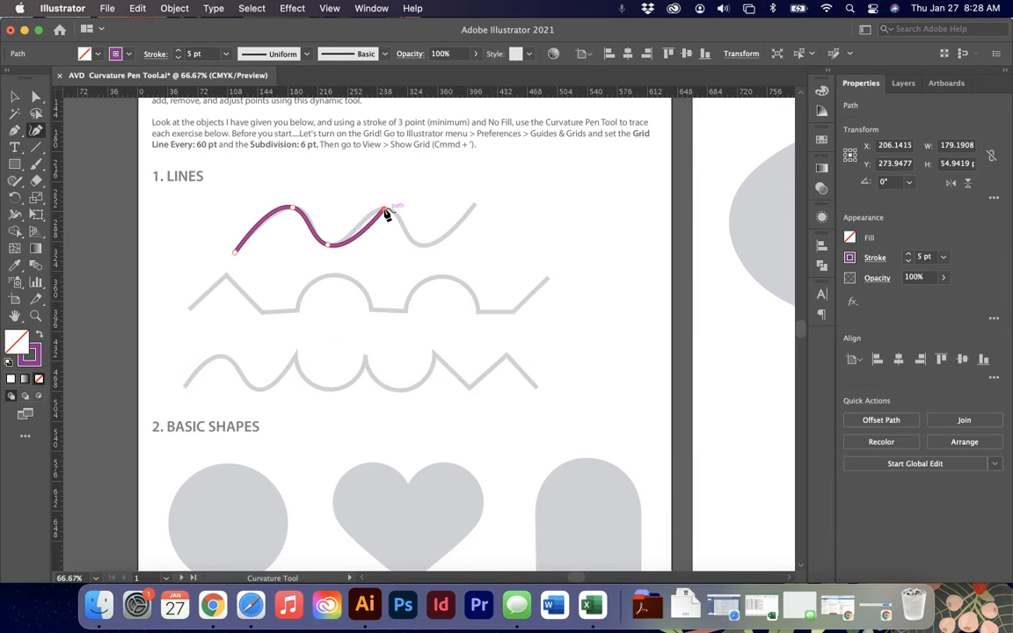
click(423, 248)
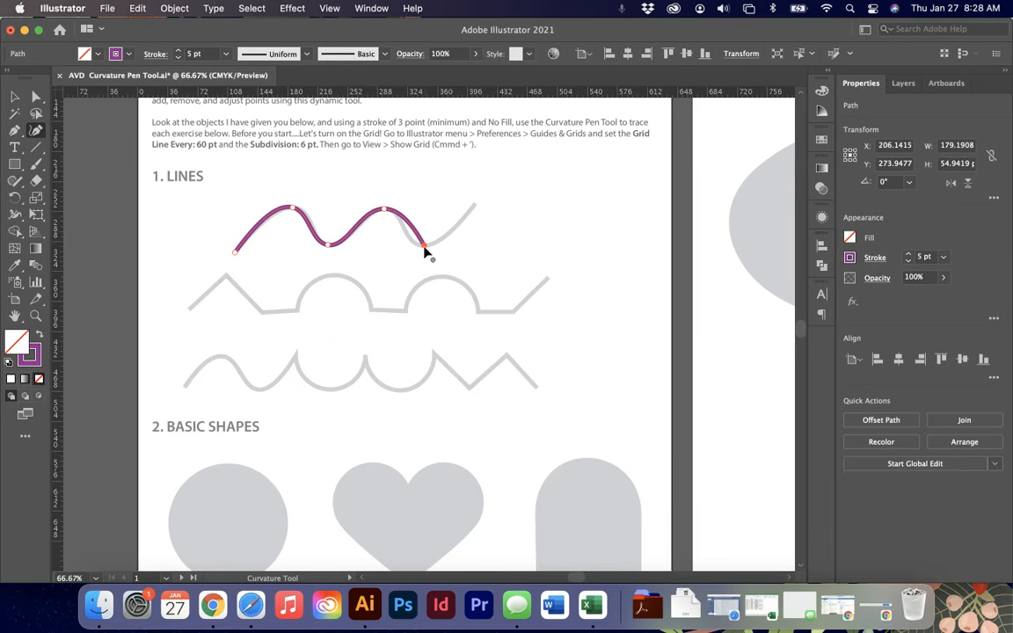
click(475, 207)
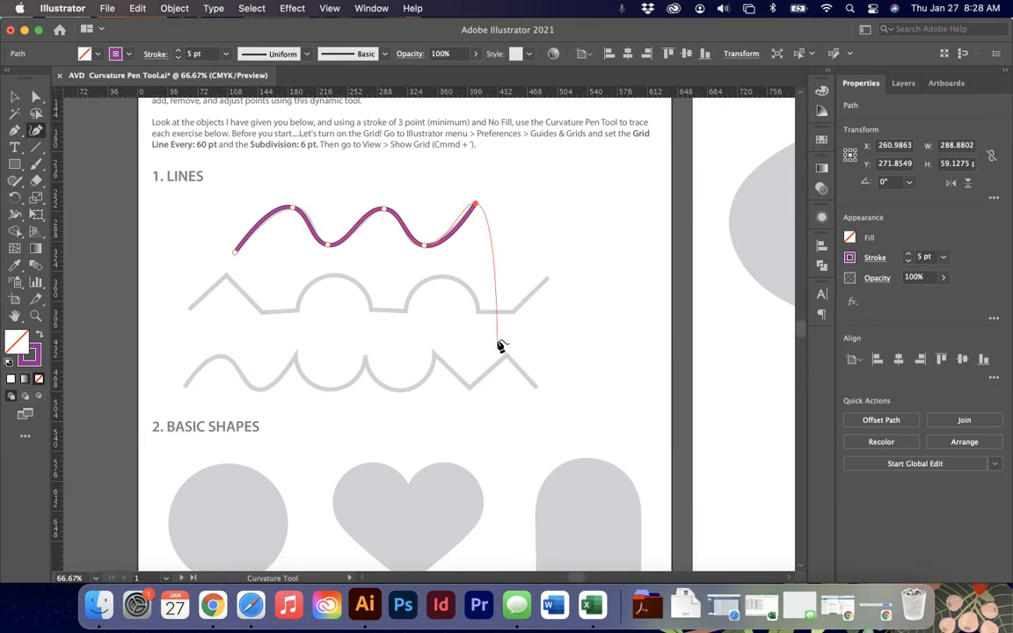
key(Escape)
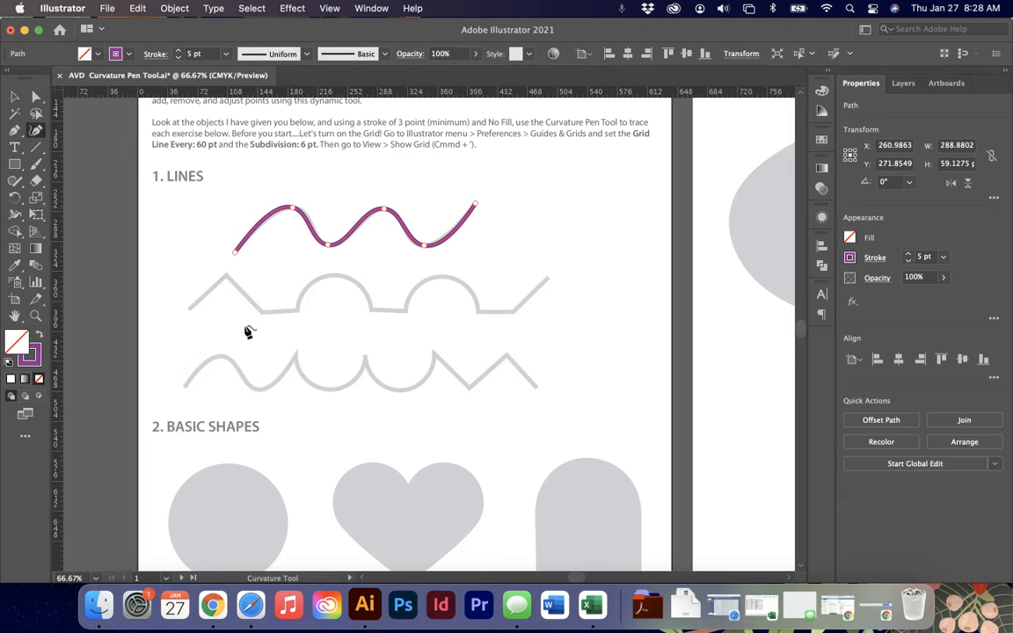
- Zoom to 100%, place a starting point on the second zigzag line, and undo it
key(super+equal)
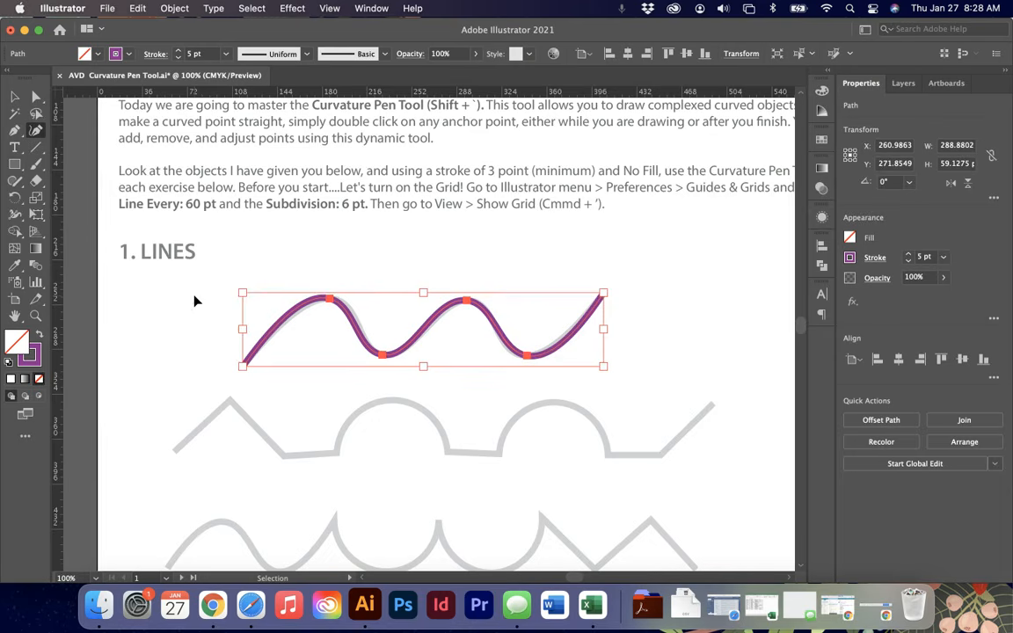
scroll(197, 304, down, 3)
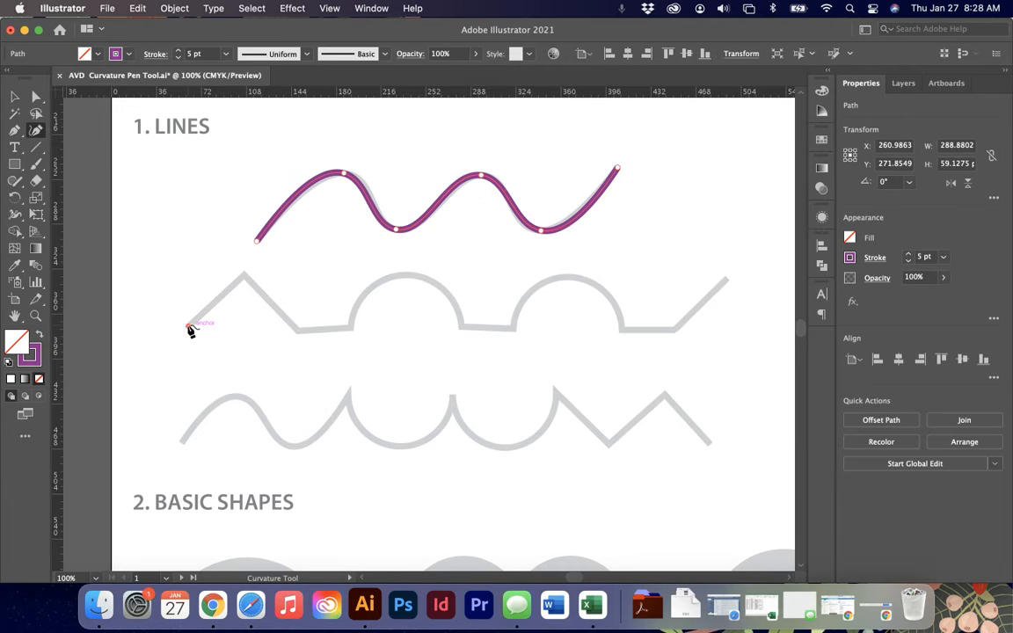
click(189, 326)
key(super+z)
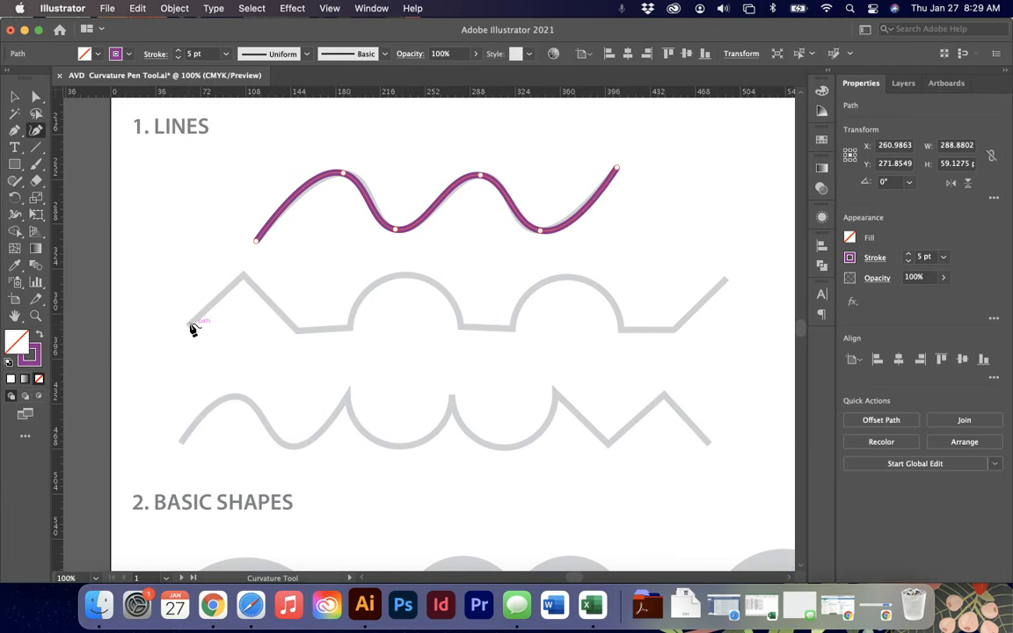
- Trace the second zigzag-and-arc line with the Curvature Pen tool, placing points at each corner, arc top and end
click(190, 325)
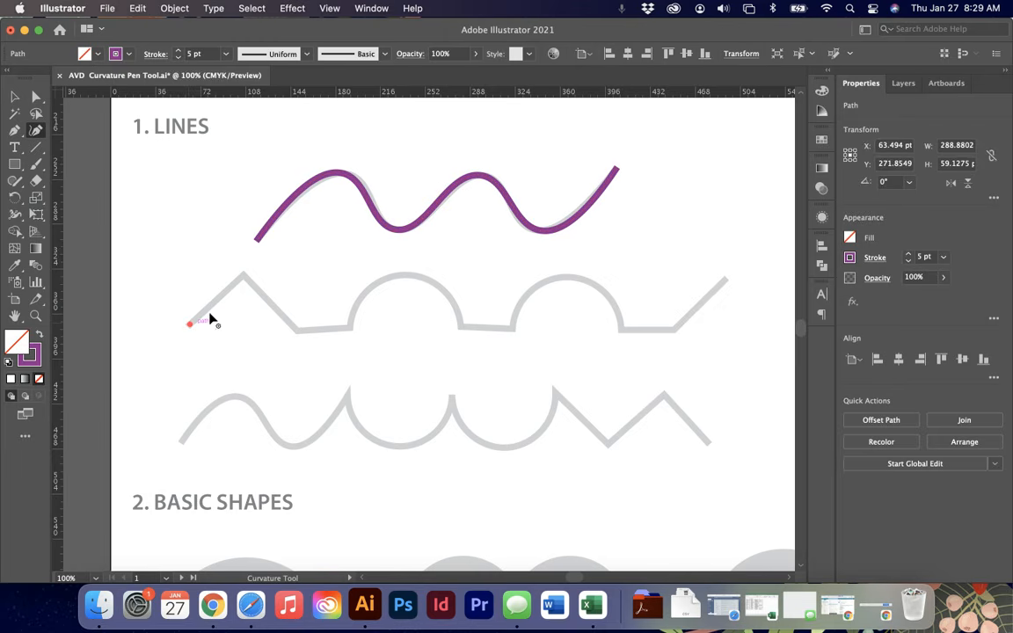
click(243, 278)
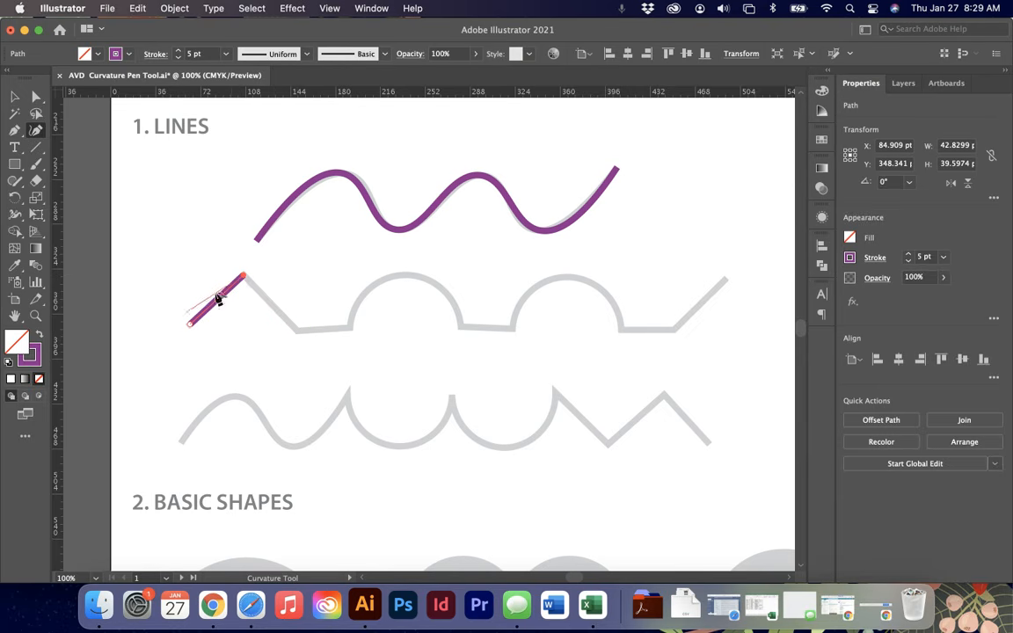
click(299, 333)
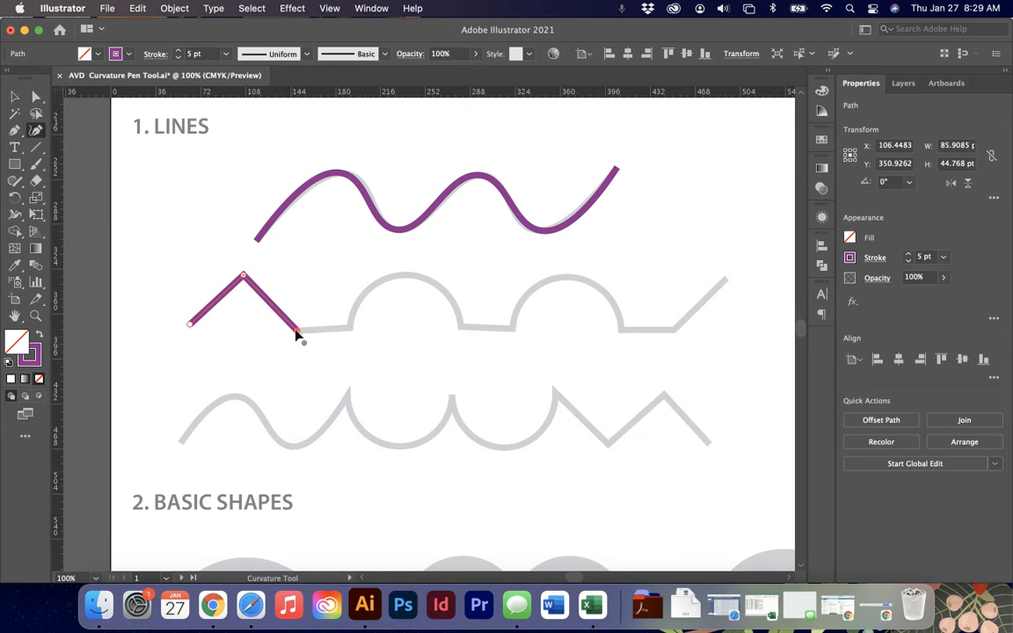
click(350, 328)
click(407, 278)
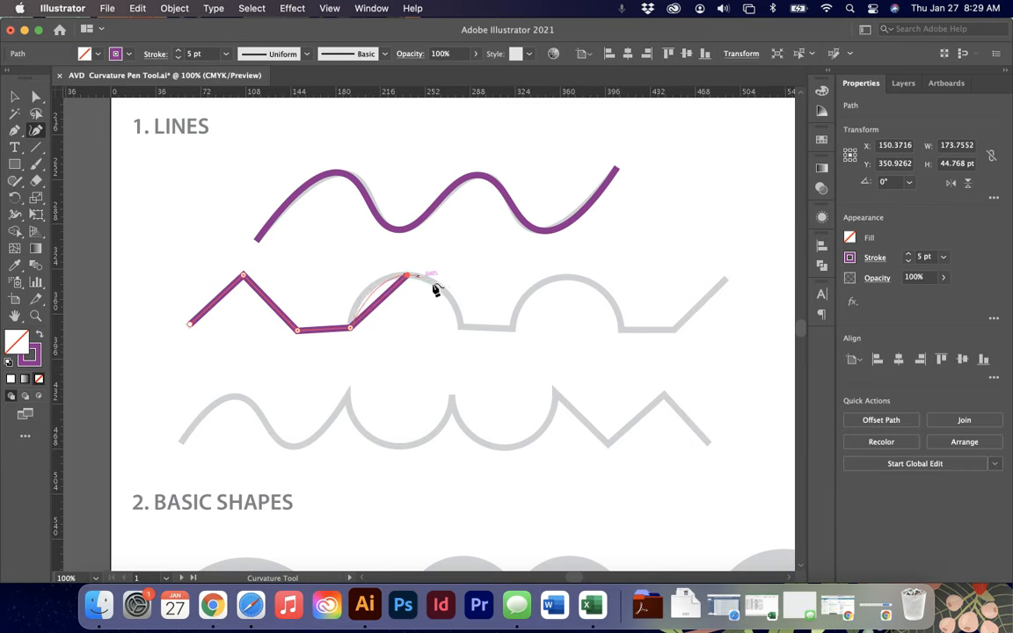
click(460, 326)
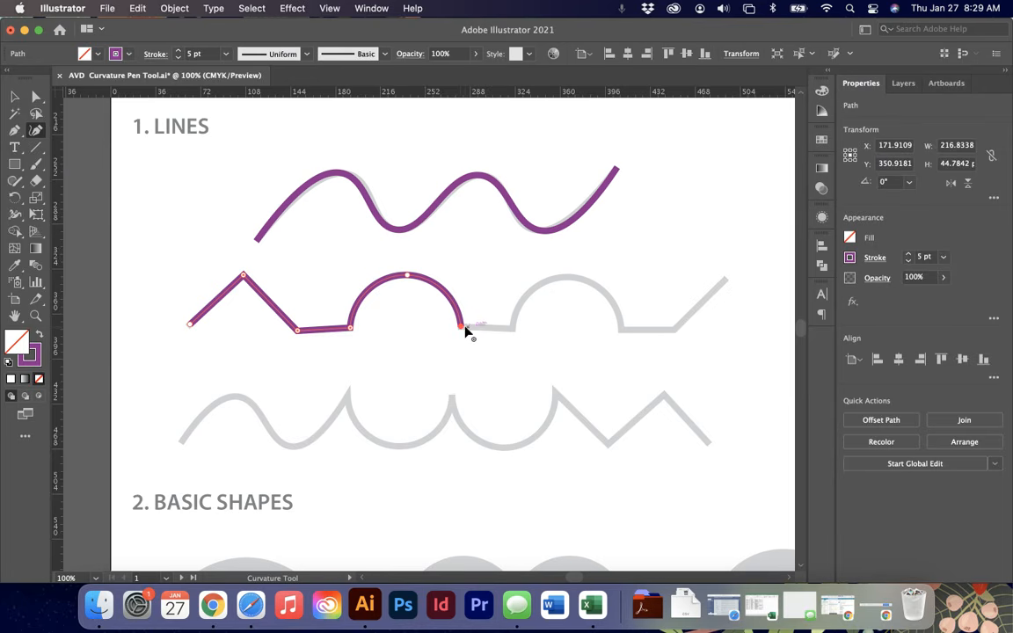
click(513, 330)
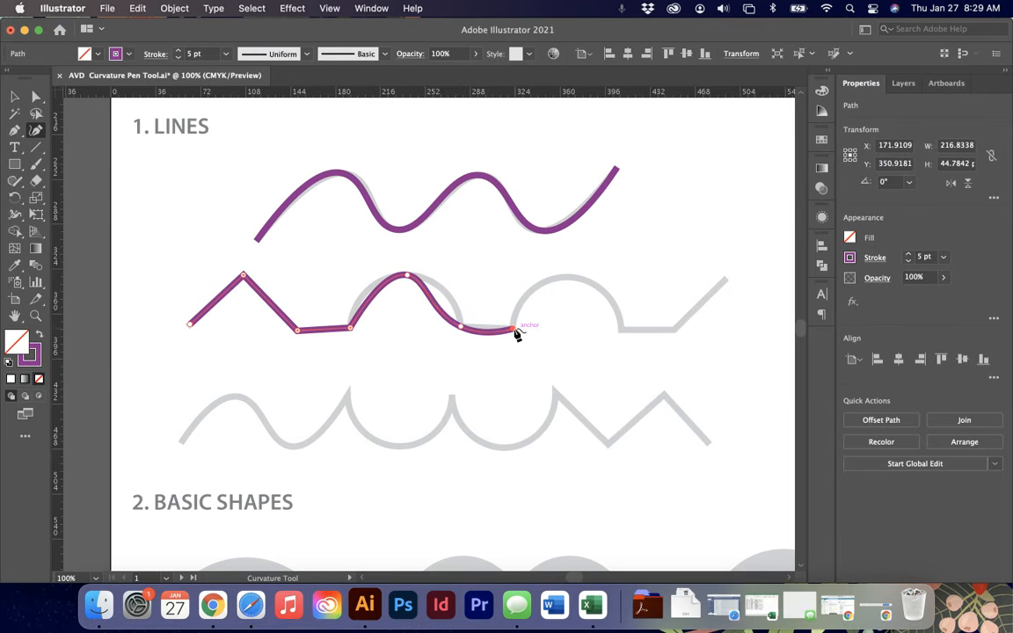
click(568, 279)
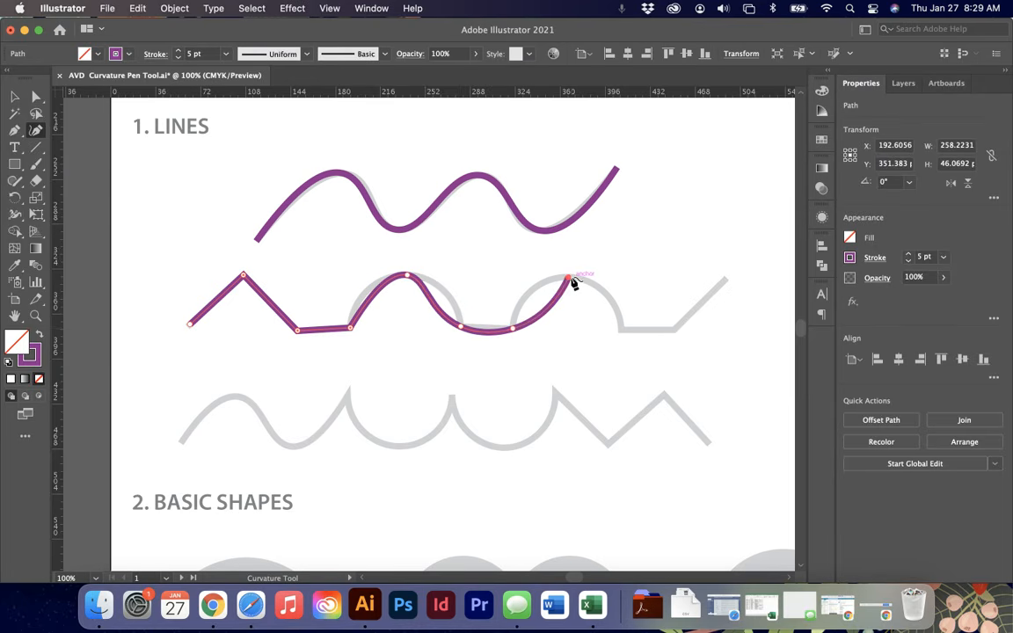
click(622, 331)
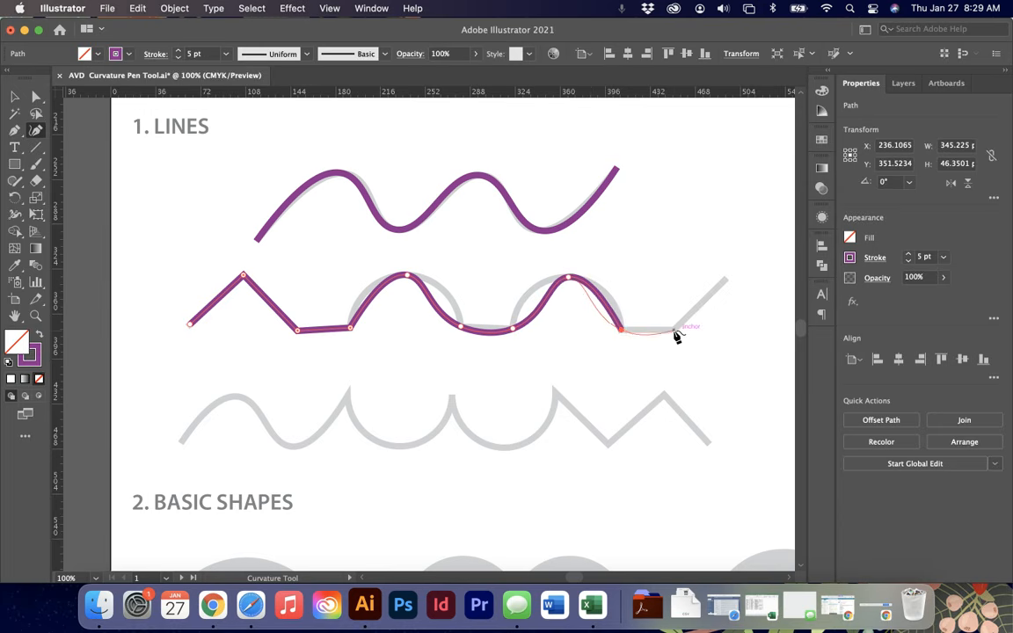
click(675, 333)
click(726, 282)
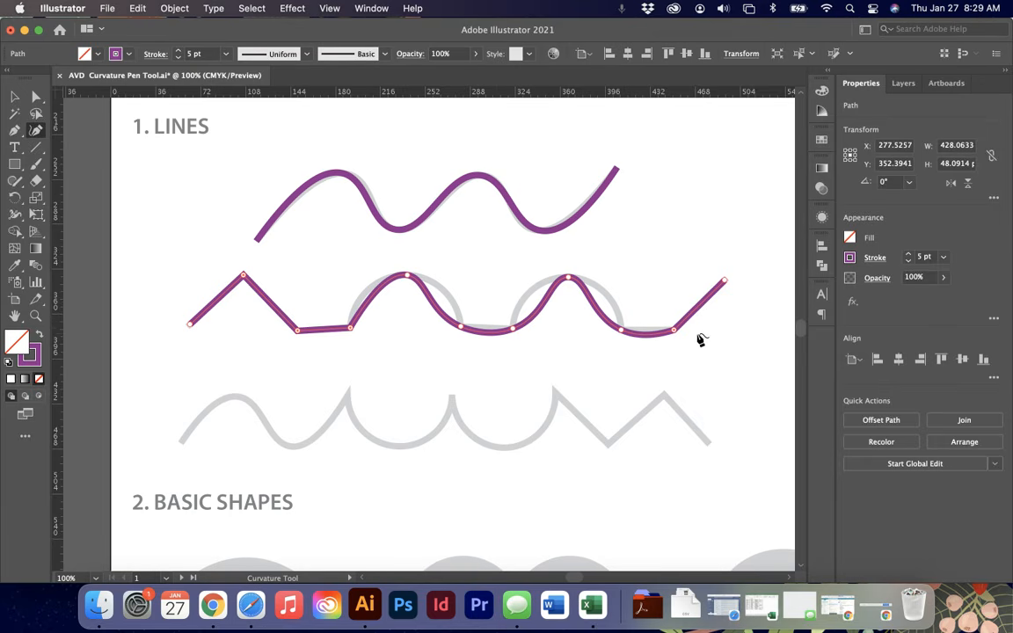
- Convert the anchors where the arcs meet the flat segments into corner points so the straight parts stay straight
double_click(674, 331)
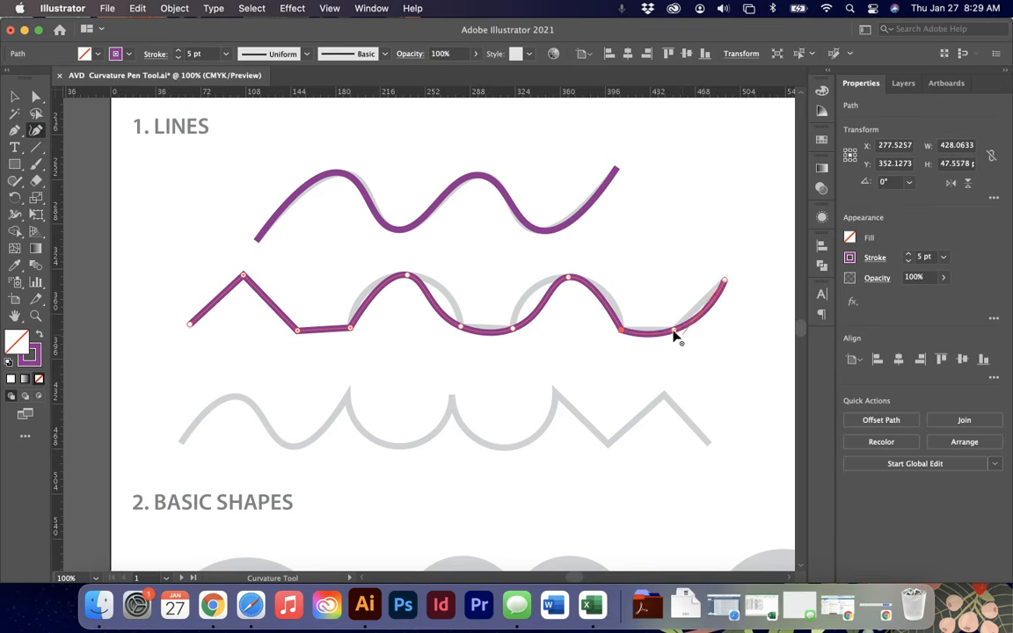
double_click(673, 332)
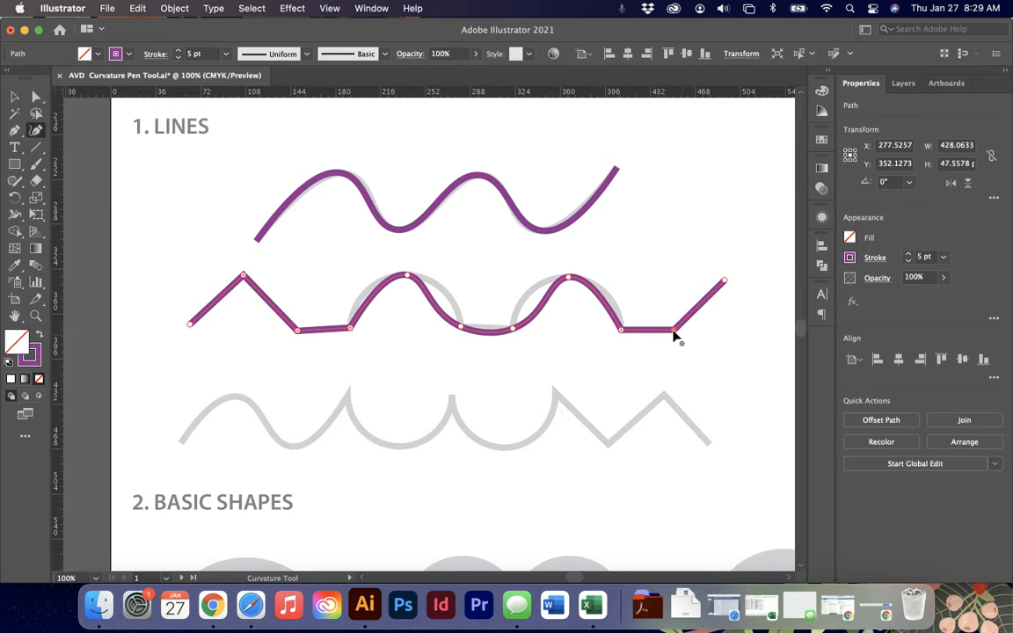
double_click(513, 331)
double_click(460, 329)
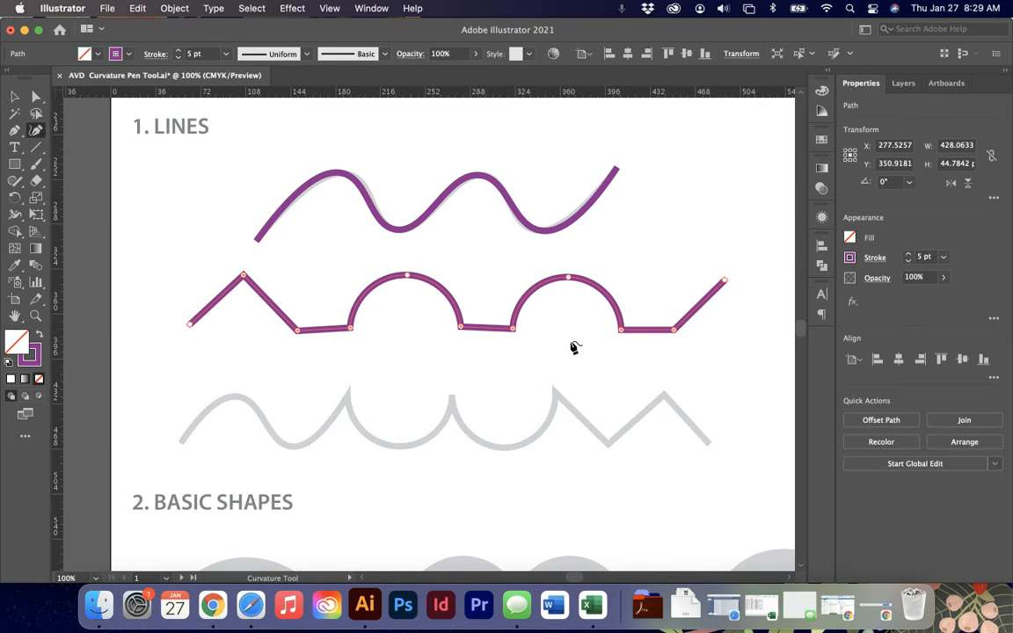
- Start tracing the third line along its first wave, converting its pointed peak into a corner point
scroll(573, 347, down, 3)
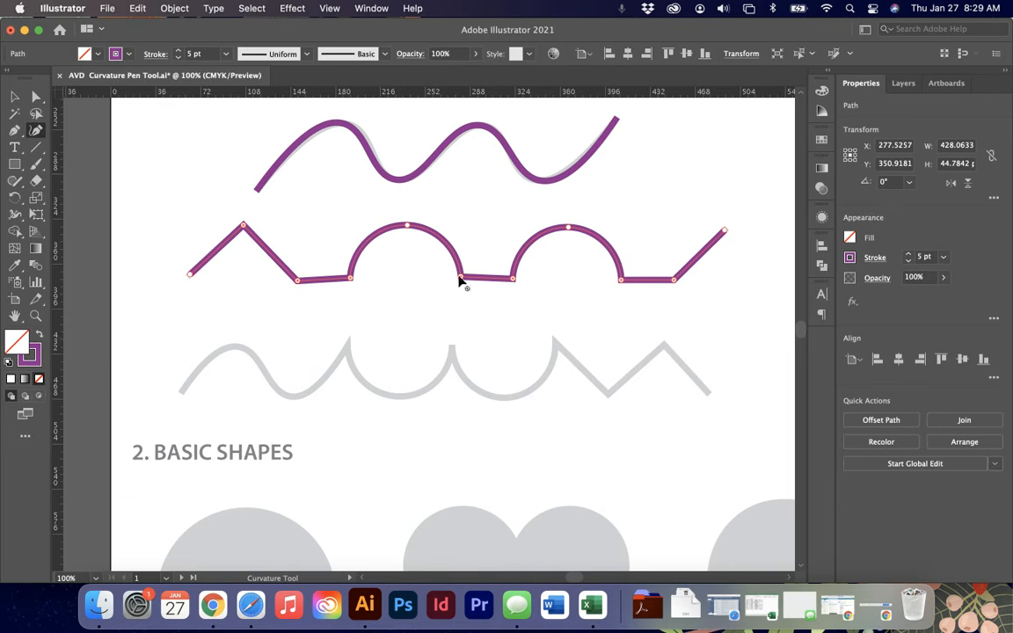
click(182, 389)
click(232, 349)
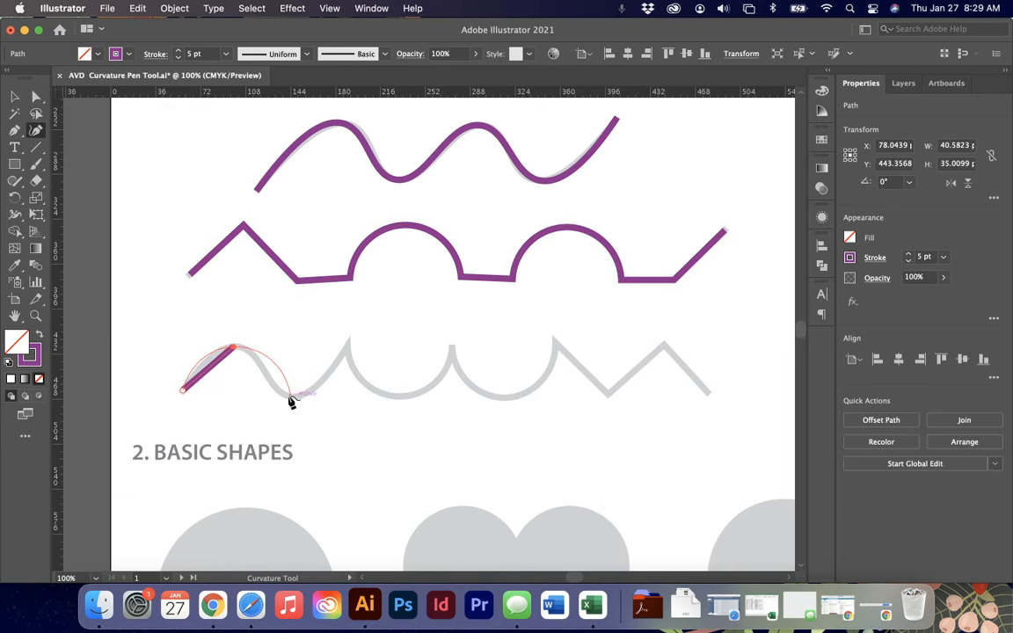
click(290, 396)
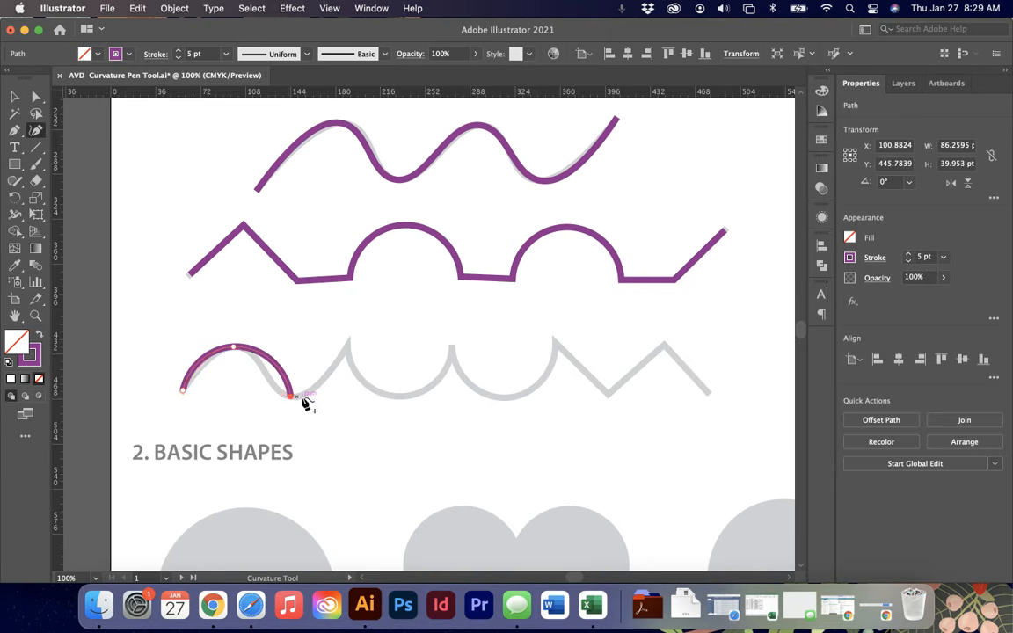
click(350, 342)
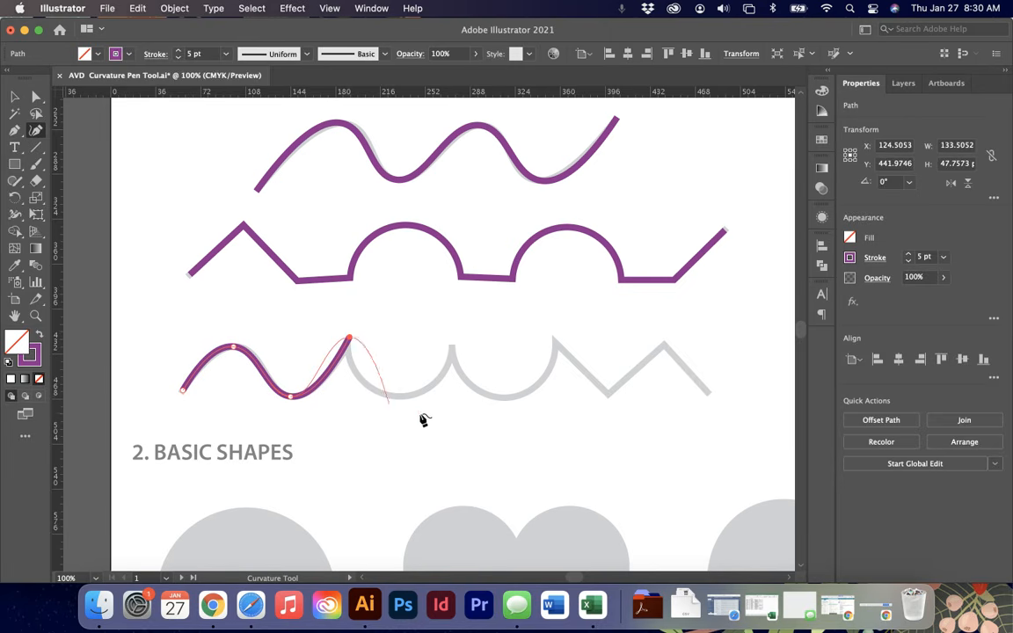
double_click(350, 339)
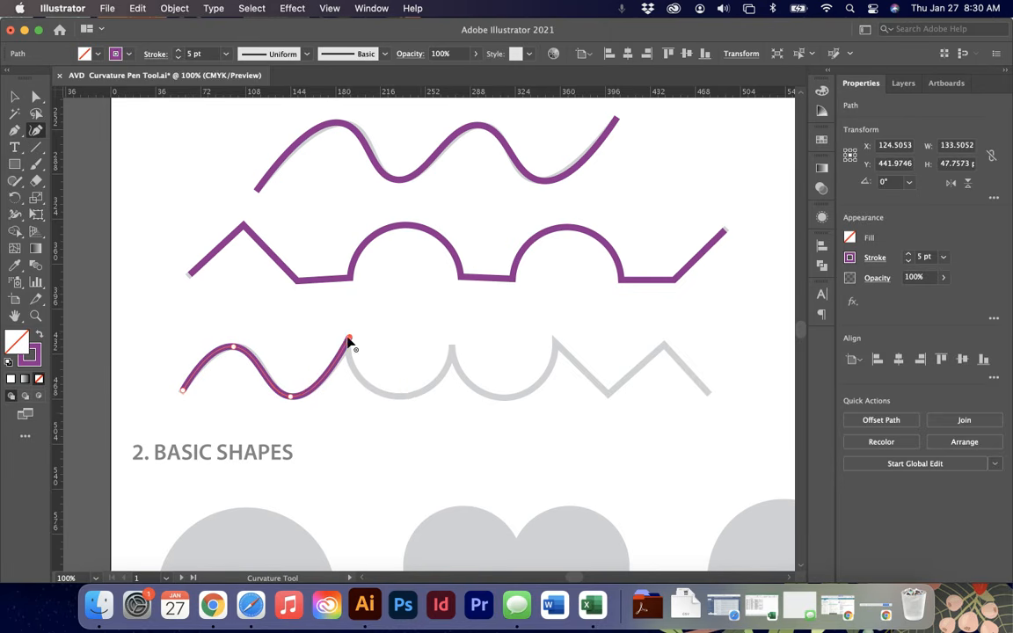
click(393, 396)
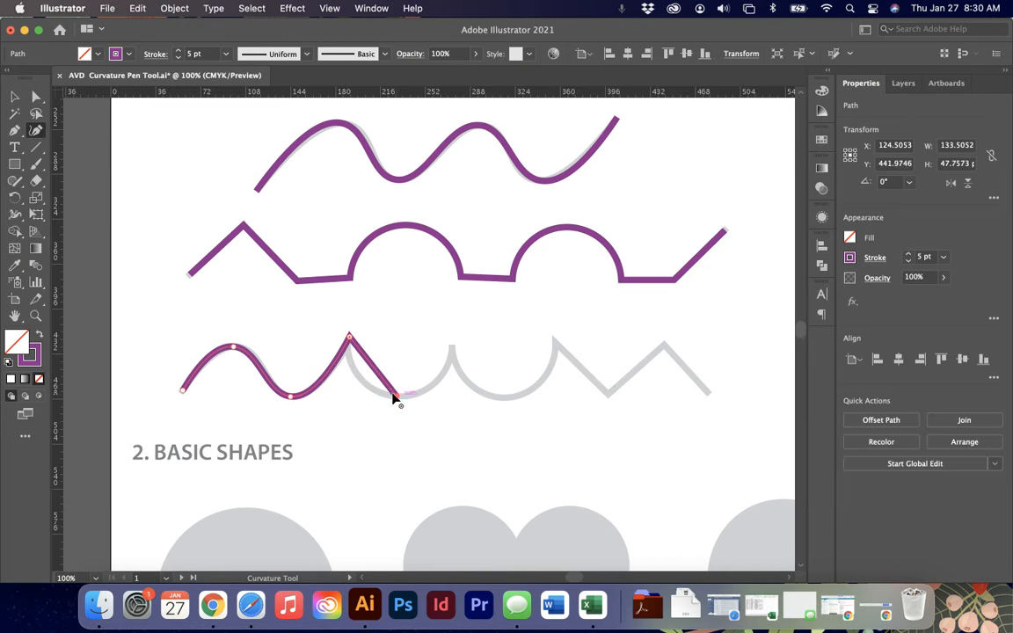
- Continue the third line over the two arcs and the zigzag, cornering the last peak, ending the path and nudging the first peak anchor
click(453, 347)
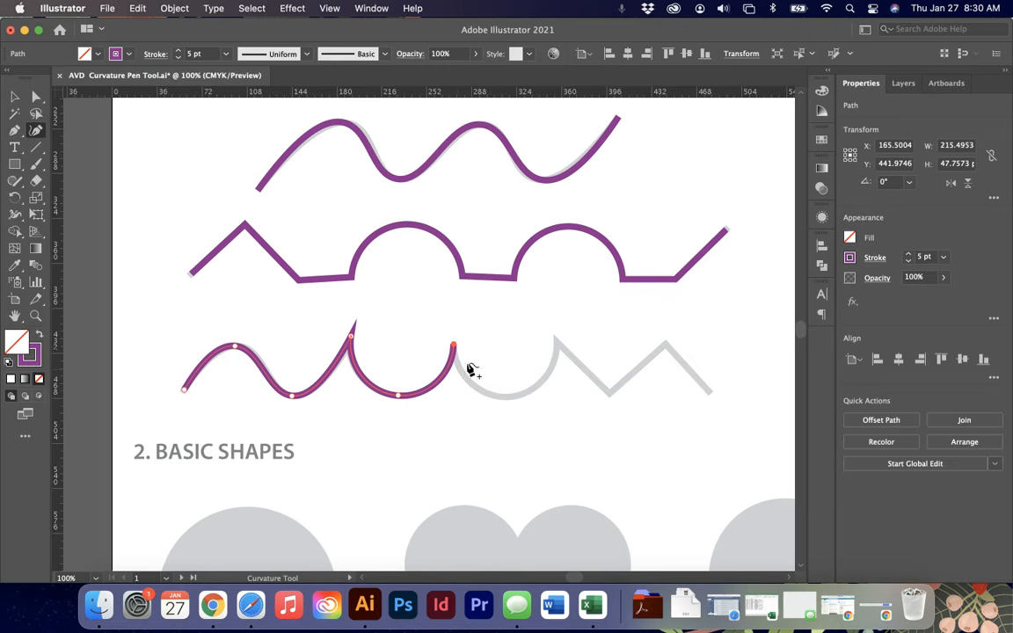
click(503, 397)
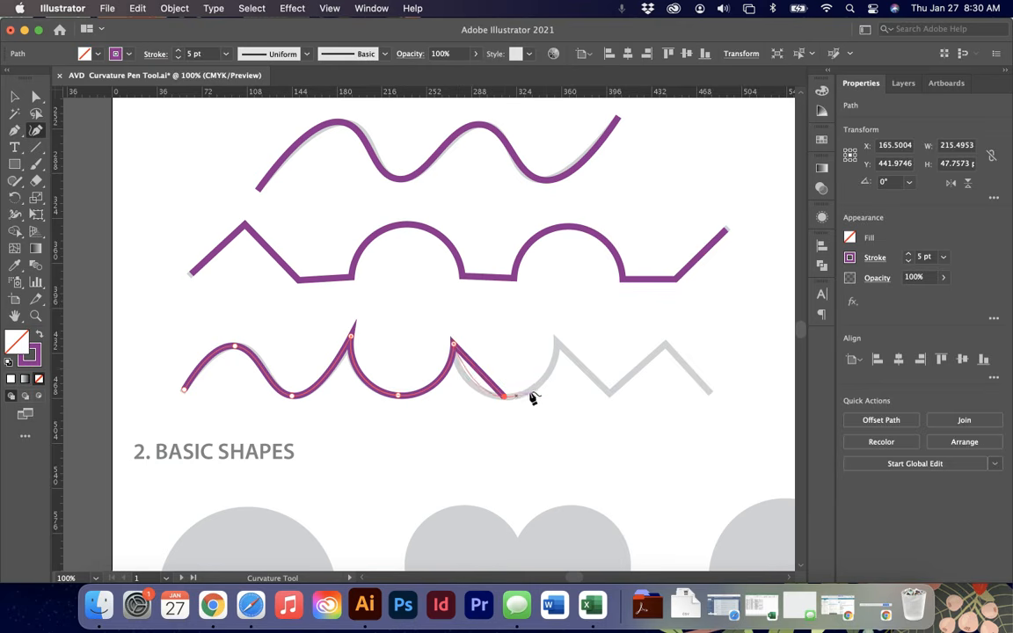
click(556, 343)
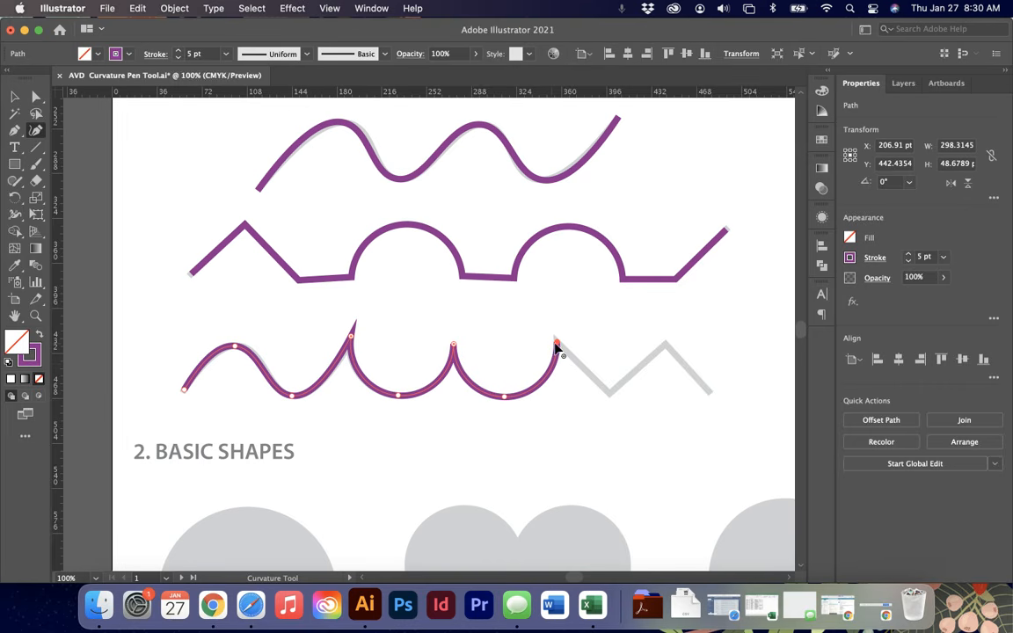
click(607, 395)
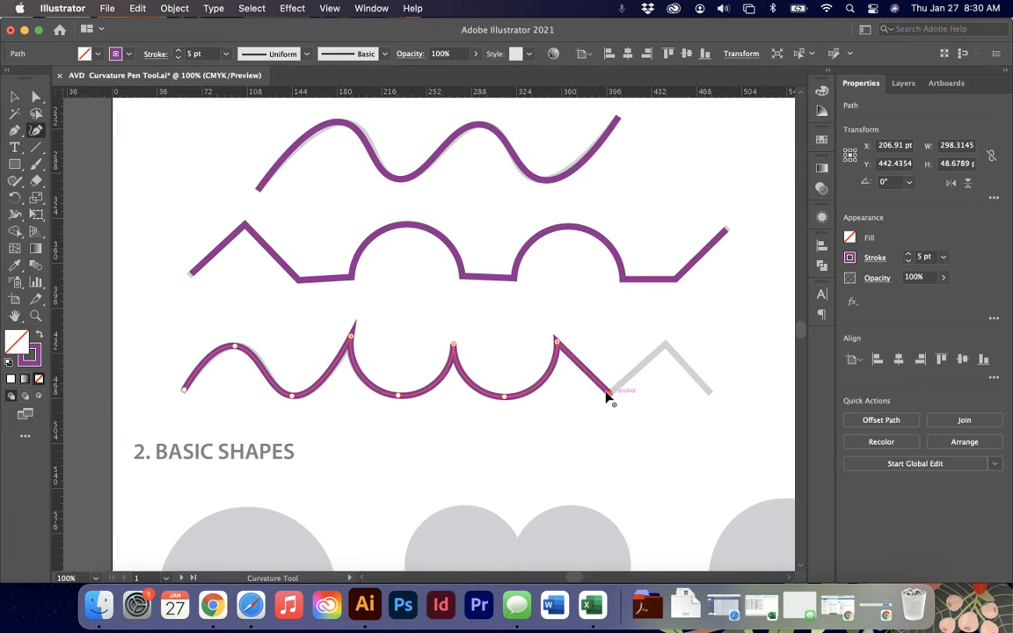
click(665, 346)
click(710, 394)
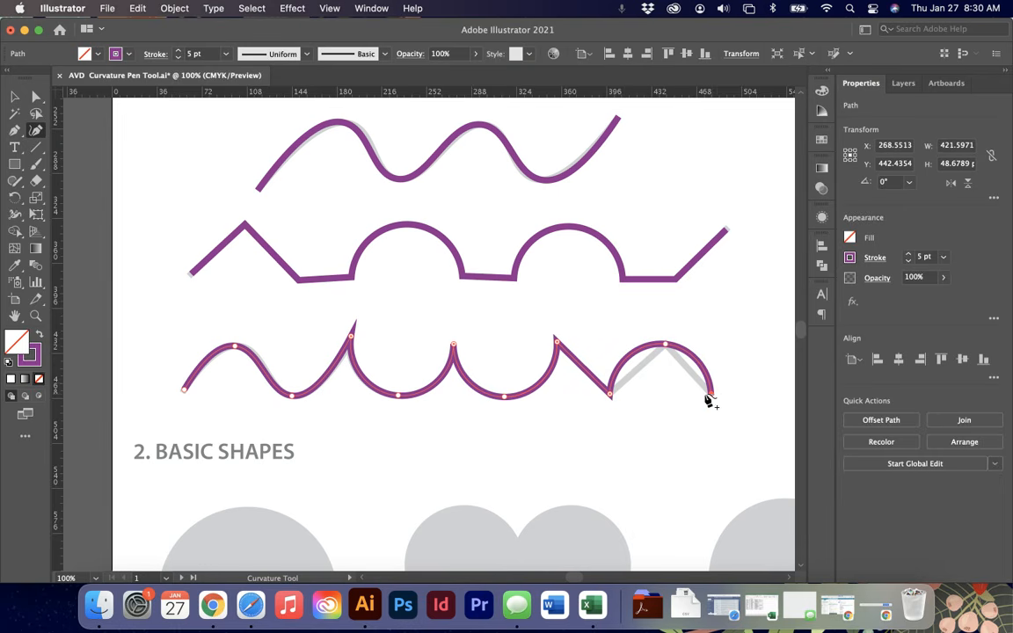
double_click(665, 346)
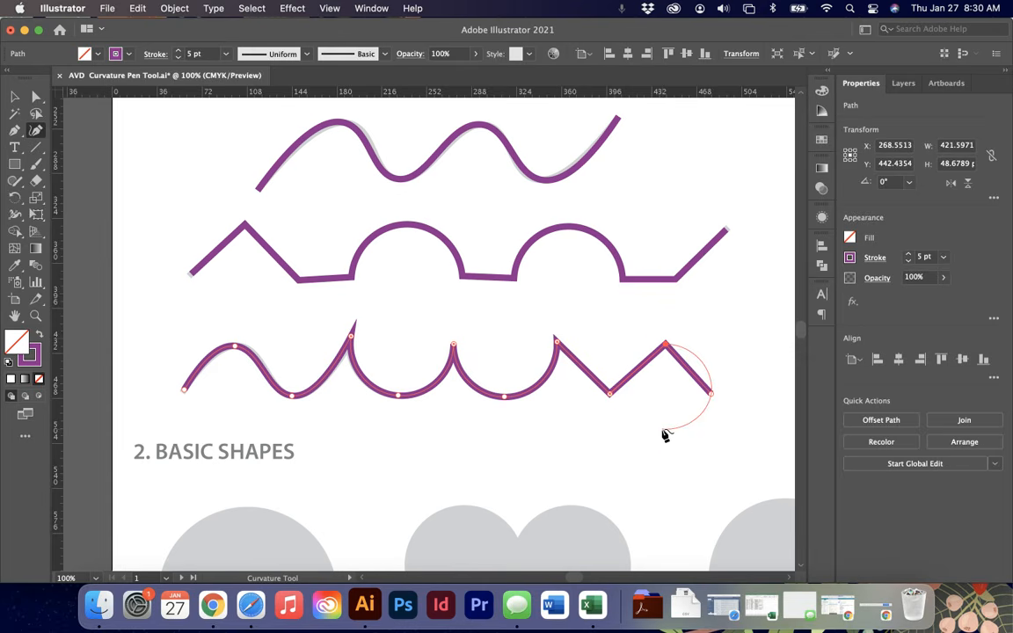
key(Escape)
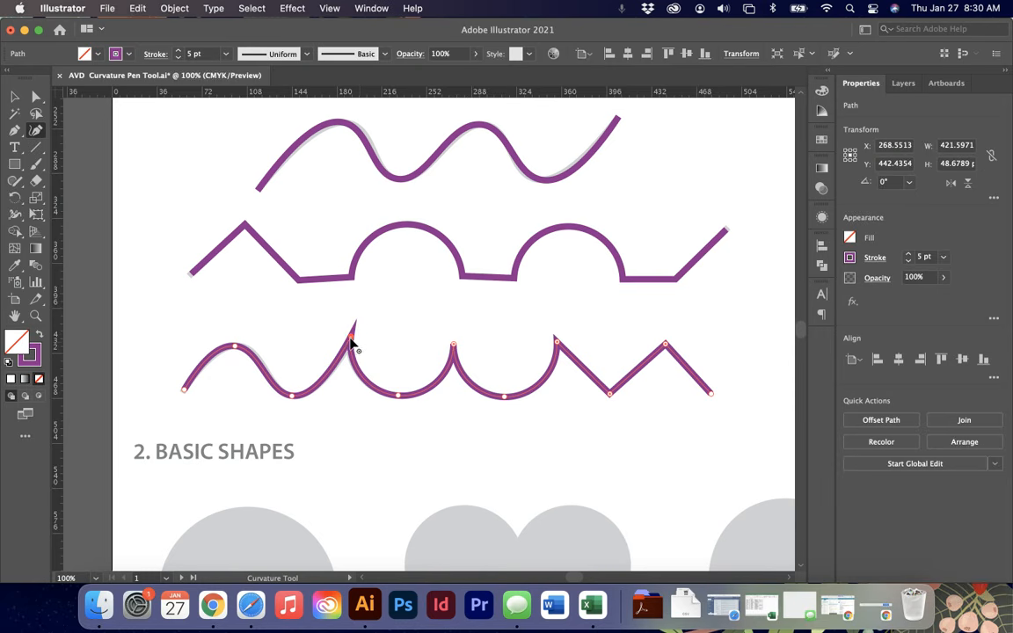
mouse_move(349, 341)
mouse_down()
mouse_move(356, 366)
mouse_move(356, 339)
mouse_up()
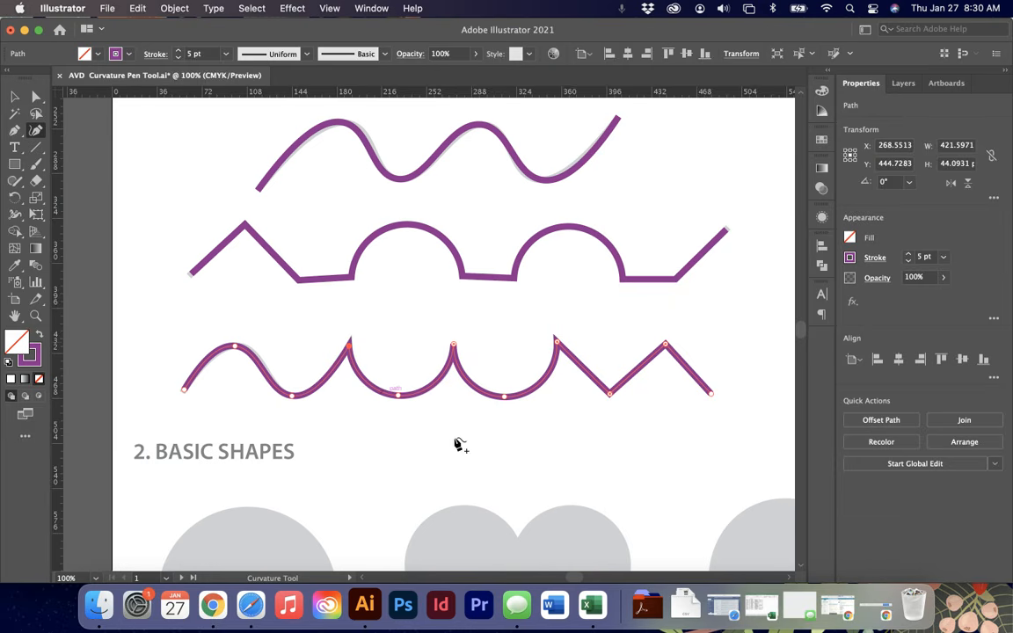
key(Escape)
- Trace the circle with four points at its top, right, bottom and left, closing the path at the top
scroll(581, 374, down, 10)
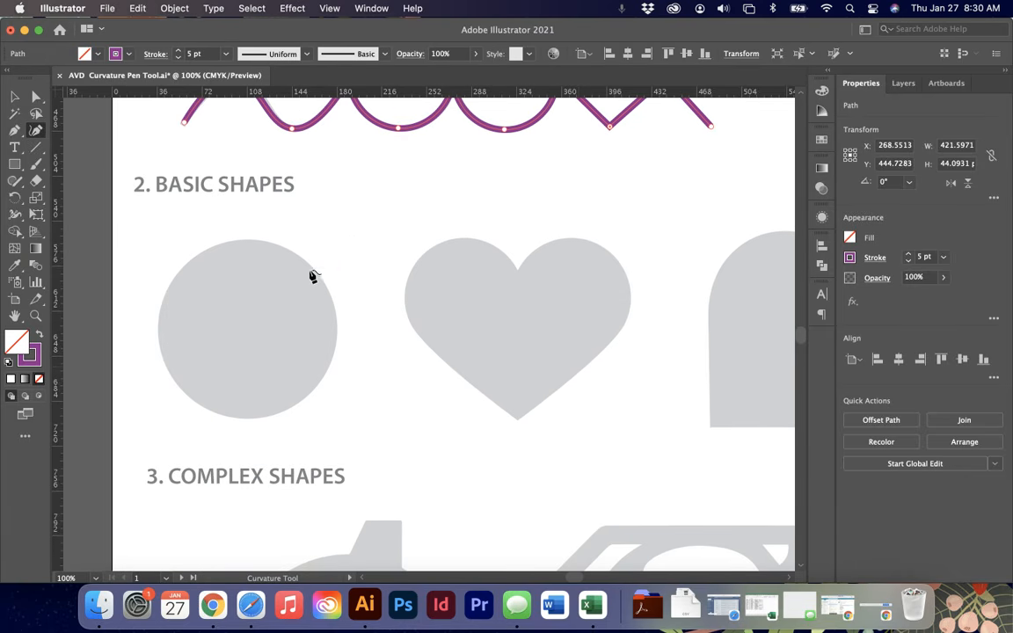
click(248, 241)
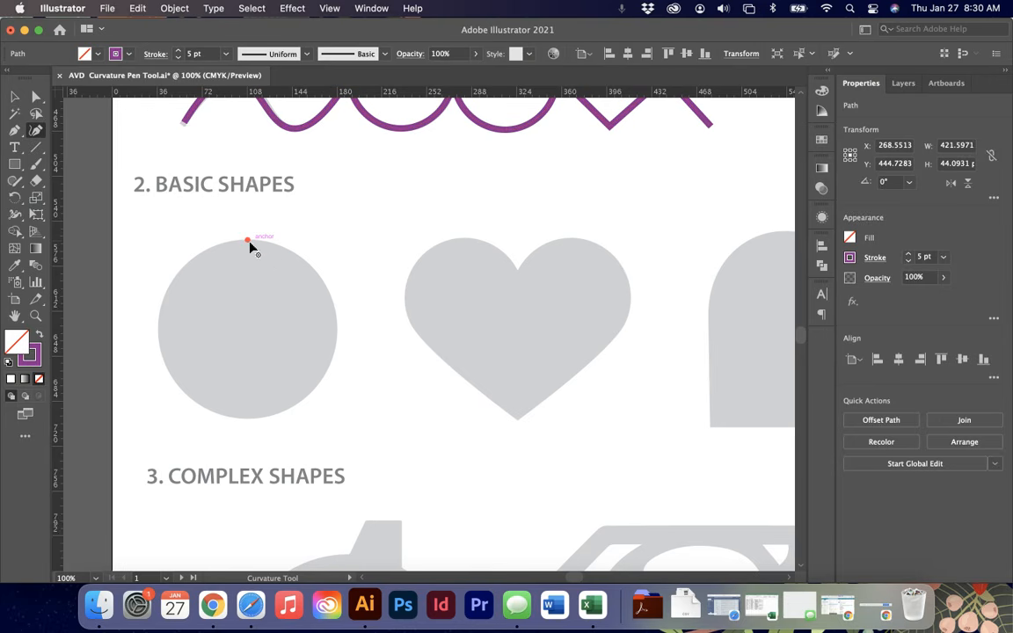
click(336, 338)
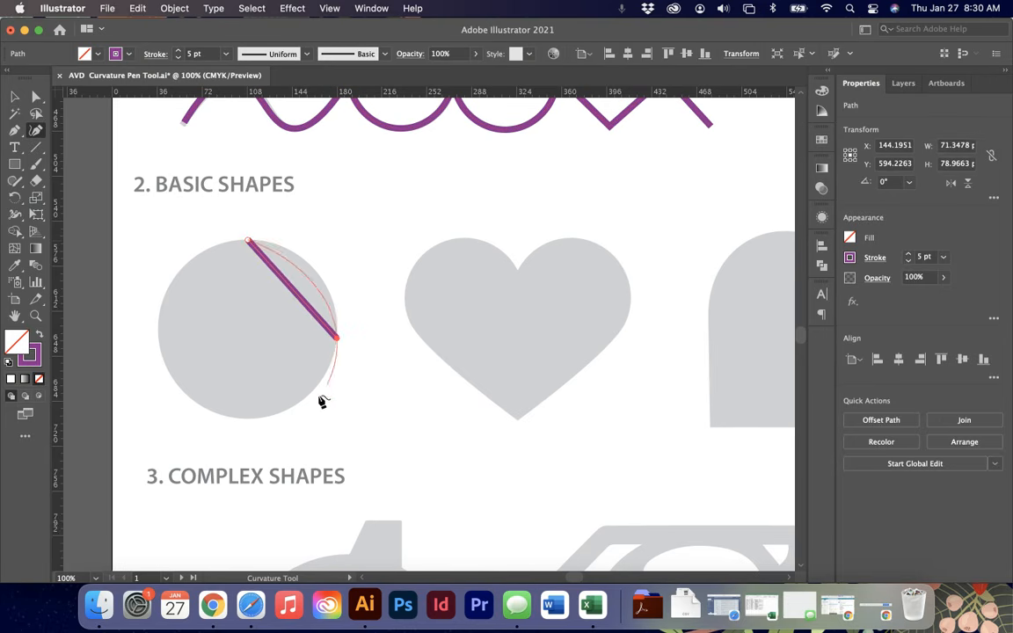
click(247, 420)
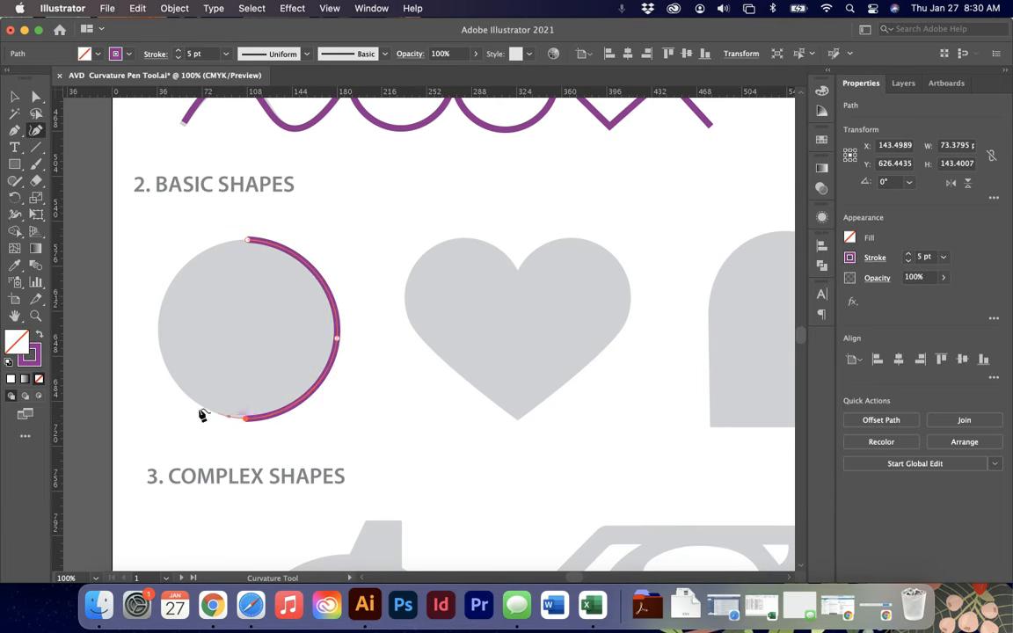
click(161, 309)
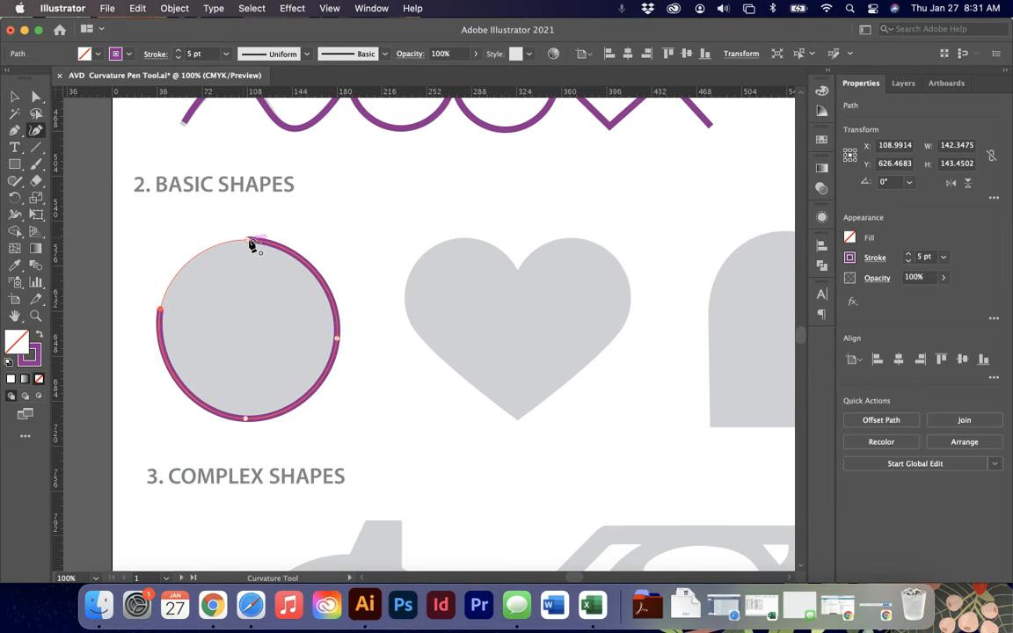
click(249, 242)
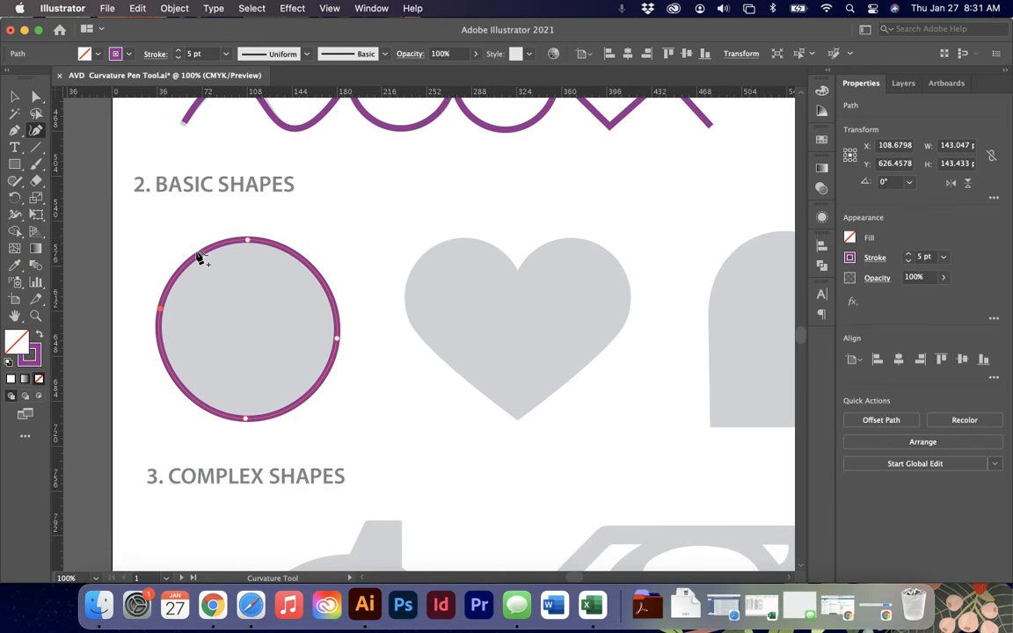
- Trace the heart with seven points, starting at its top centre dip and closing the path back at the dip
scroll(200, 257, right, 3)
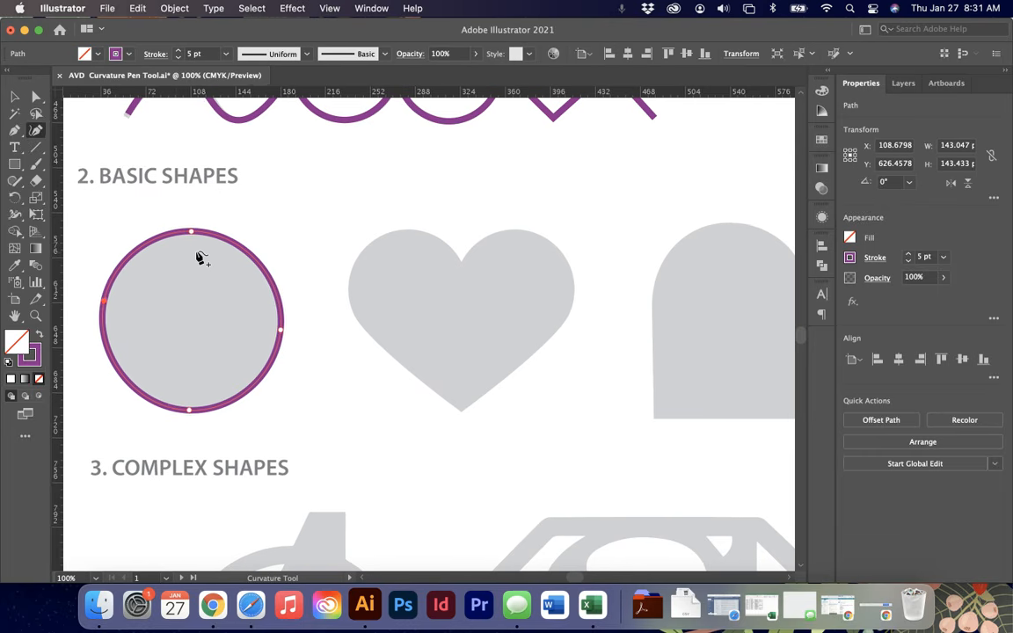
scroll(450, 303, right, 5)
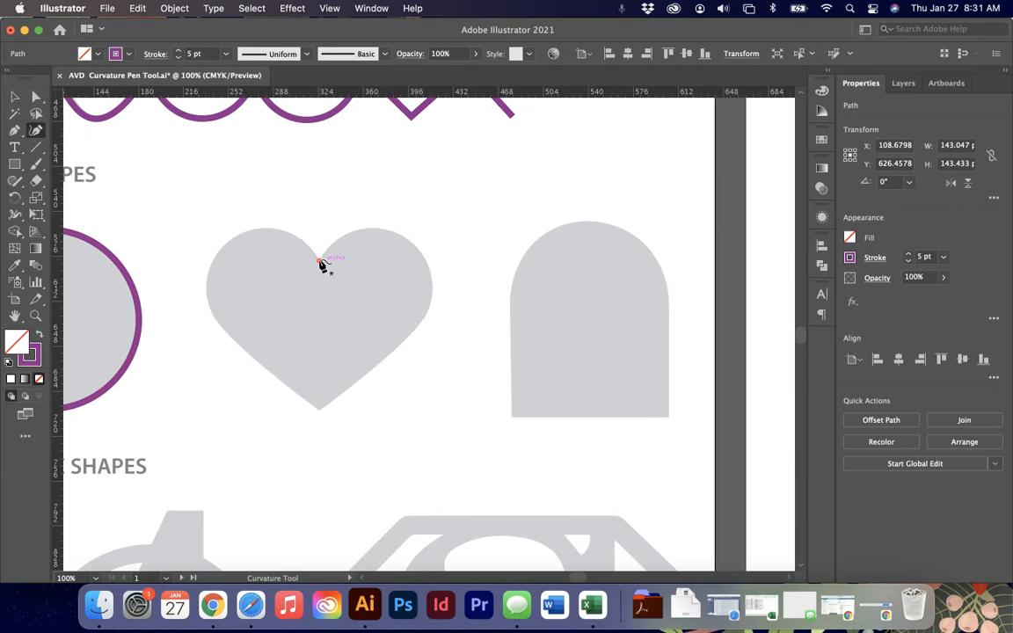
click(319, 261)
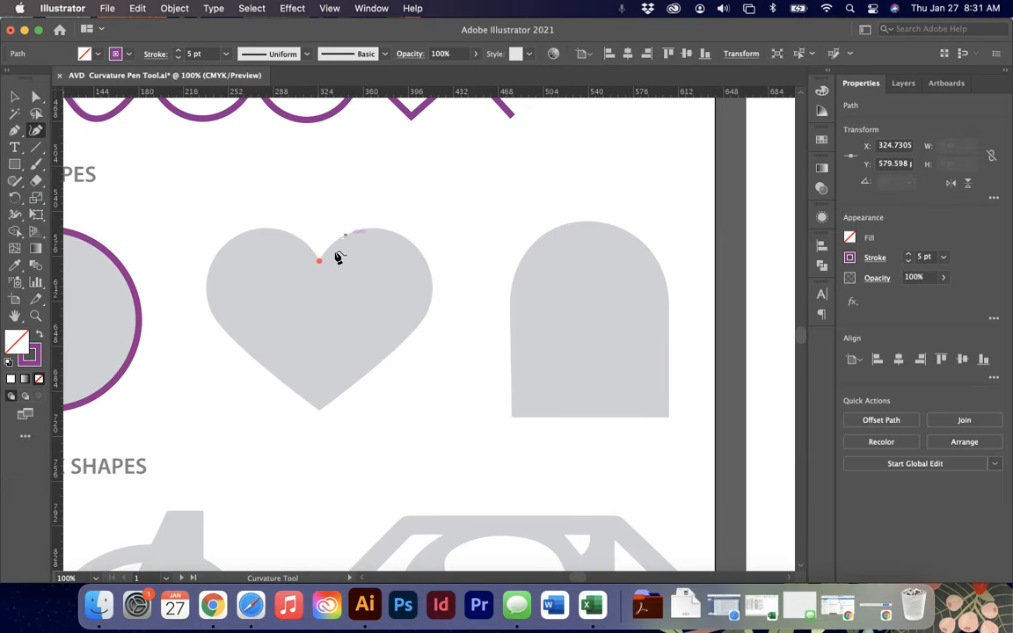
click(378, 230)
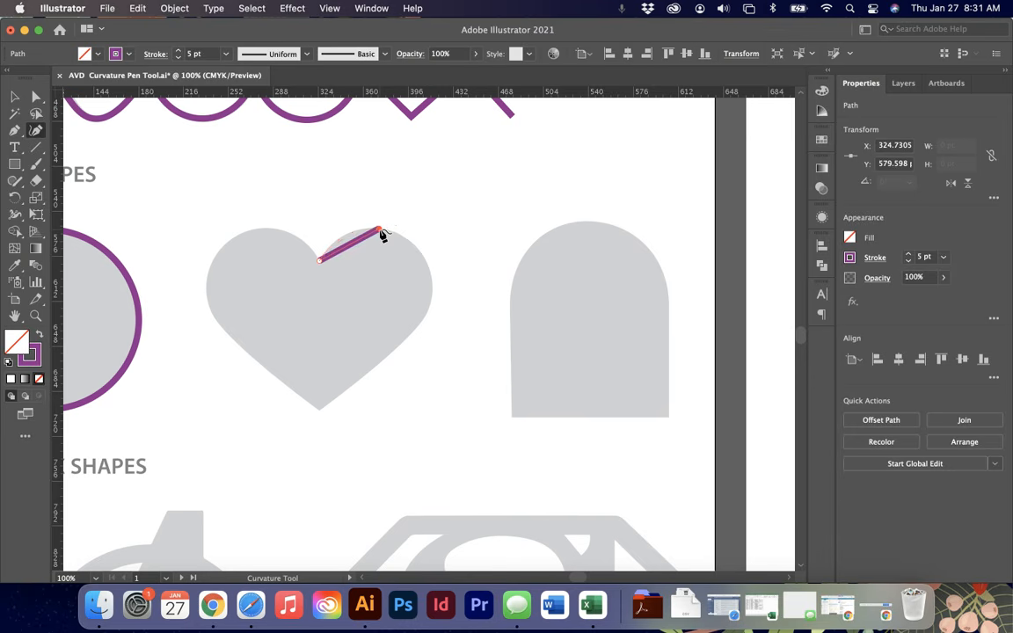
click(432, 297)
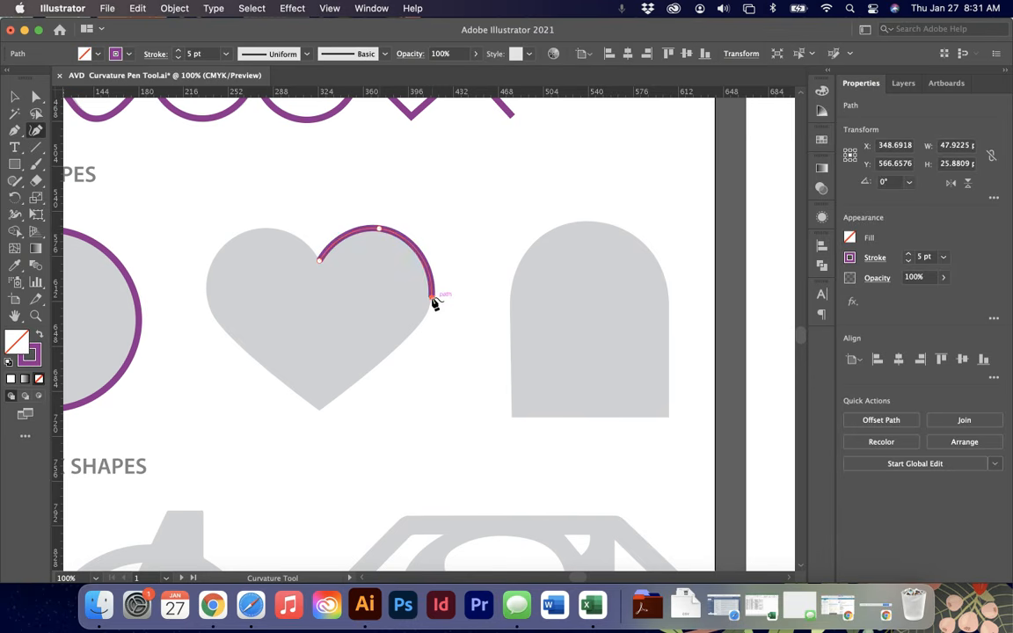
click(317, 411)
click(208, 302)
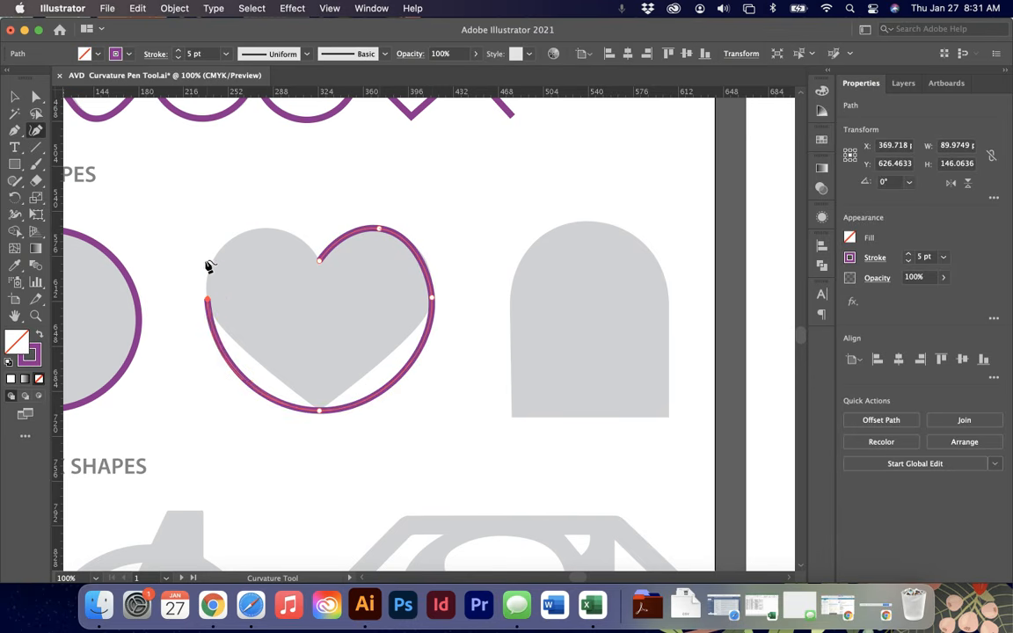
click(262, 229)
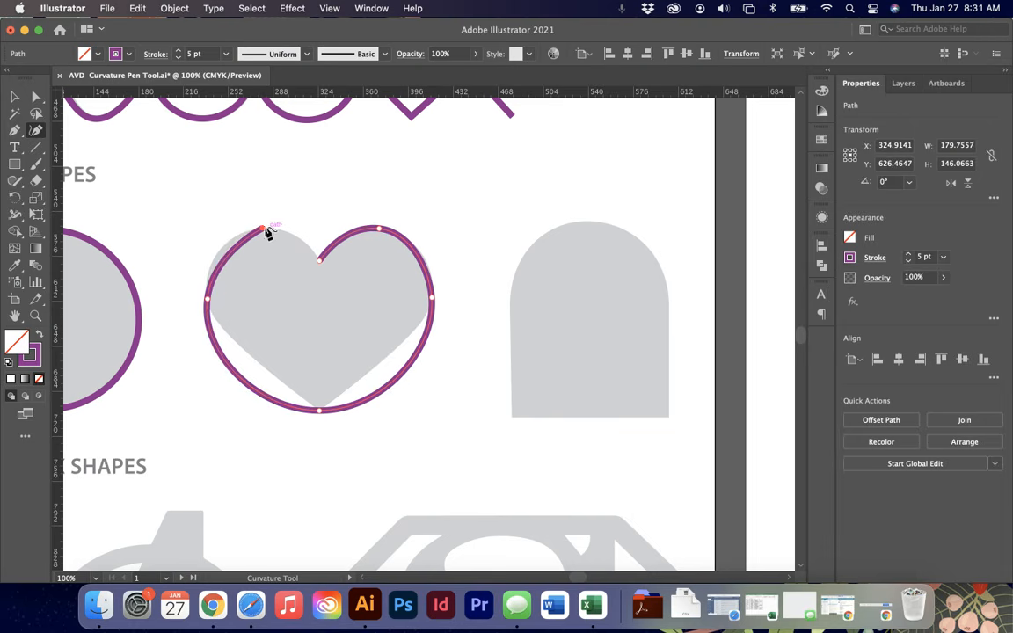
click(321, 261)
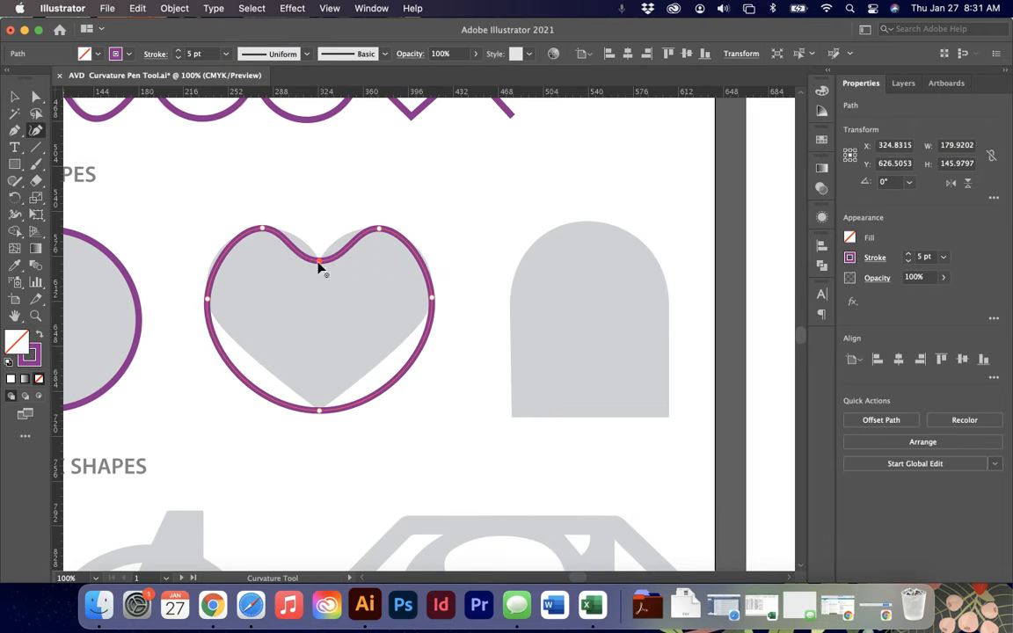
- Convert the heart's top dip and bottom tip into corner points
double_click(319, 261)
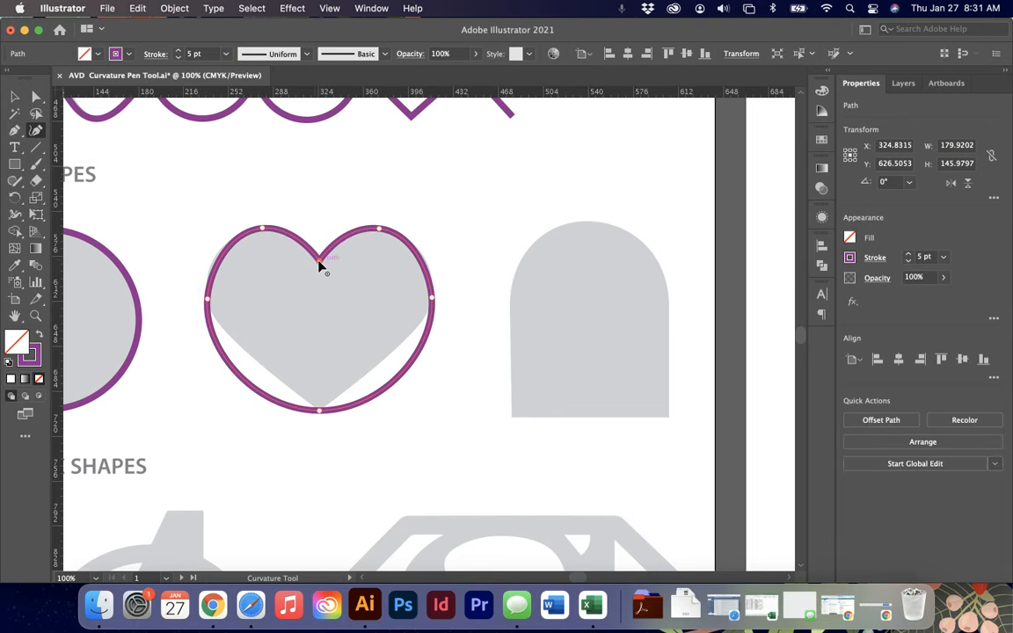
double_click(319, 410)
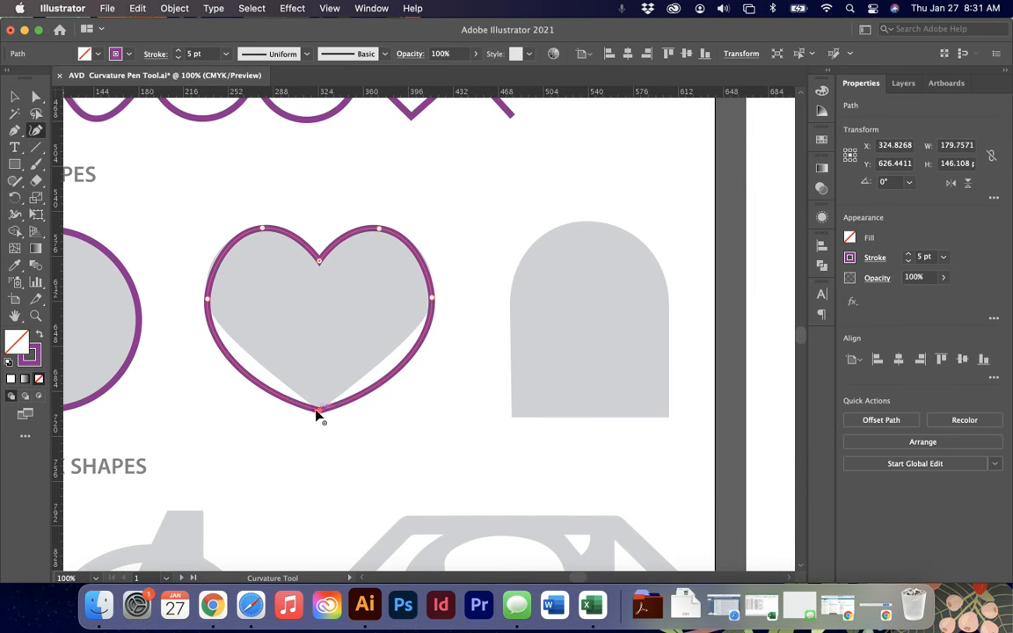
click(318, 411)
- Add anchors partway along both lower sides of the heart and drag them to straighten those sides
click(403, 368)
drag(402, 368, 395, 350)
click(232, 364)
drag(242, 355, 243, 353)
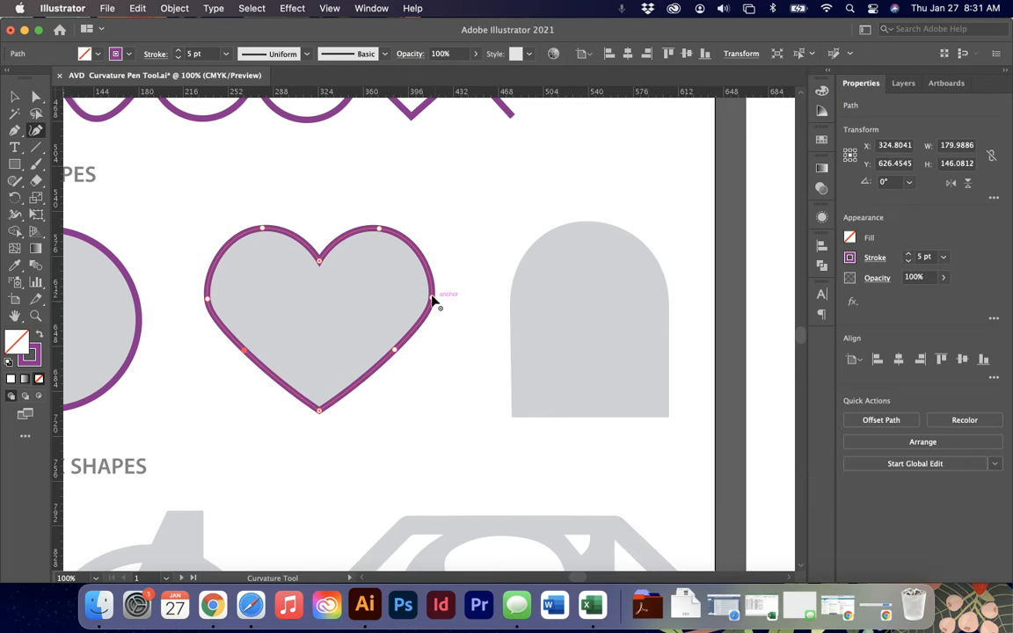
key(super)
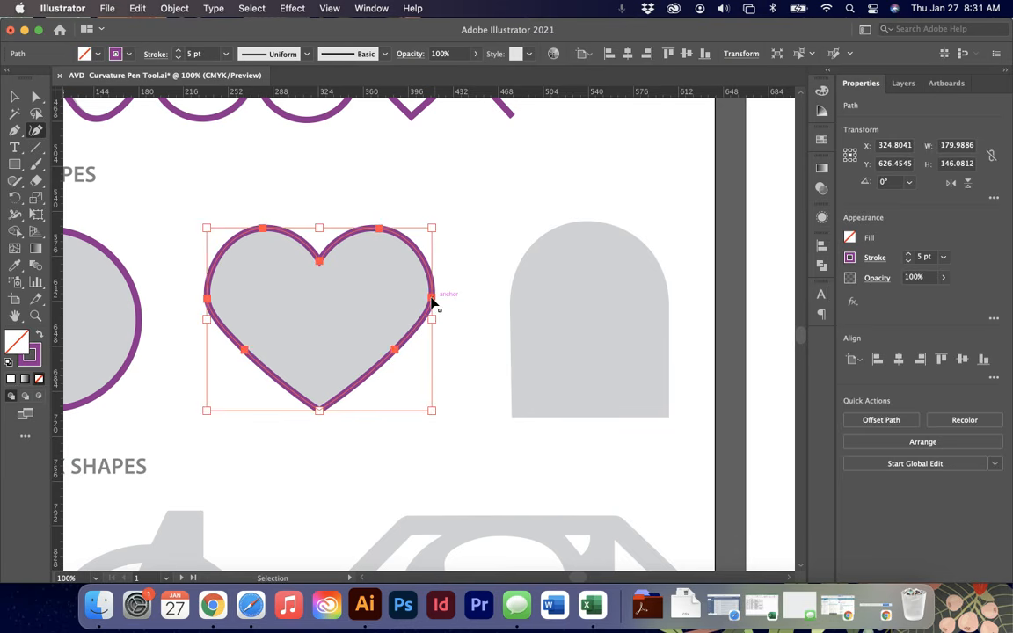
double_click(431, 299)
double_click(431, 299)
double_click(430, 299)
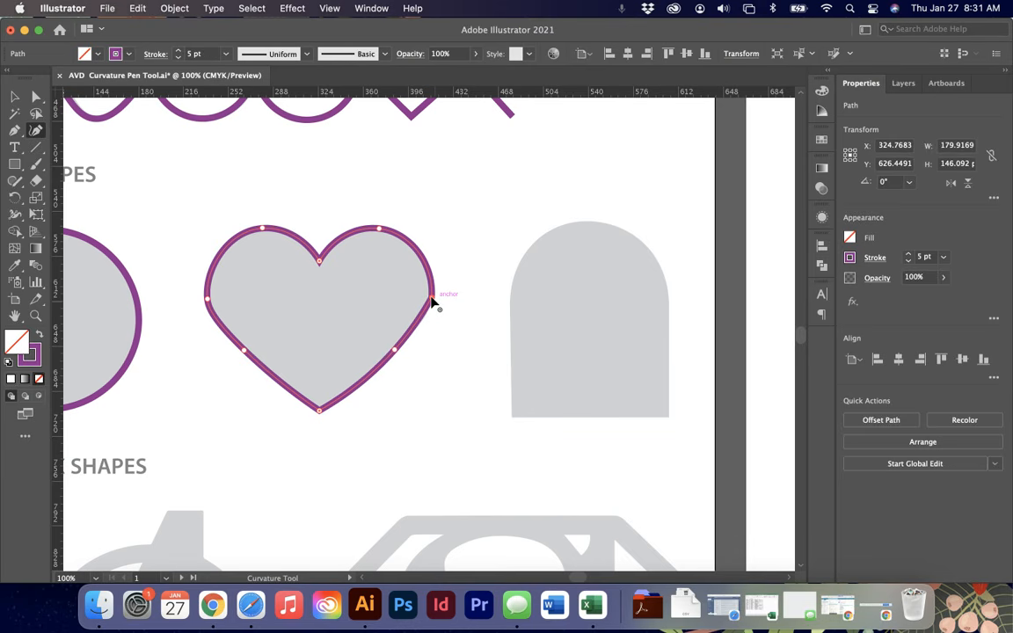
- Delete the heart's right-side anchor with Delete Anchor Point, then pull the lower-right anchor's handle to restore the right lobe
drag(19, 132, 58, 163)
click(431, 299)
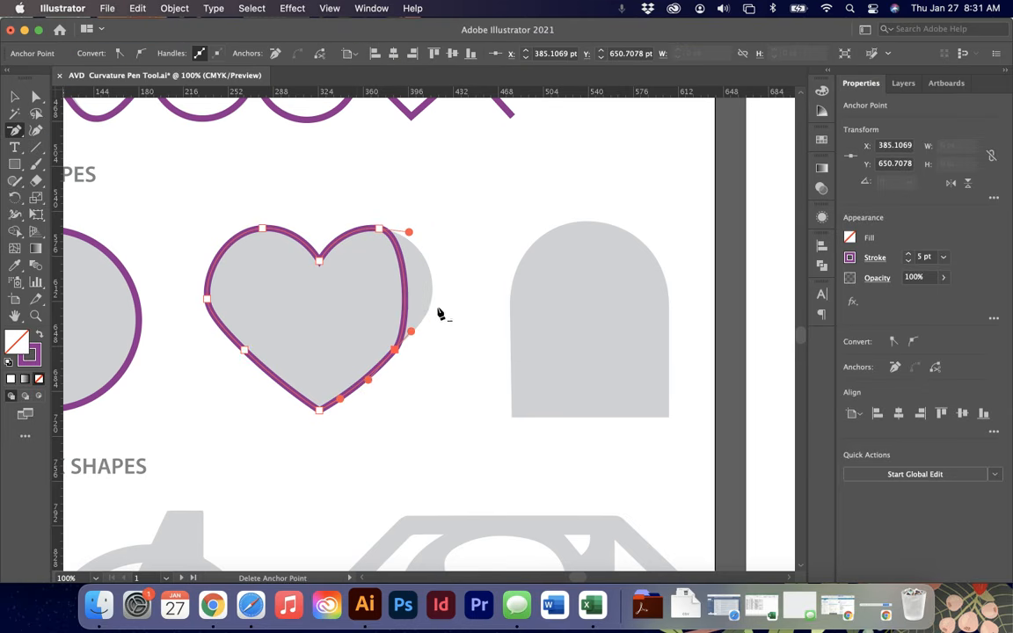
key(a)
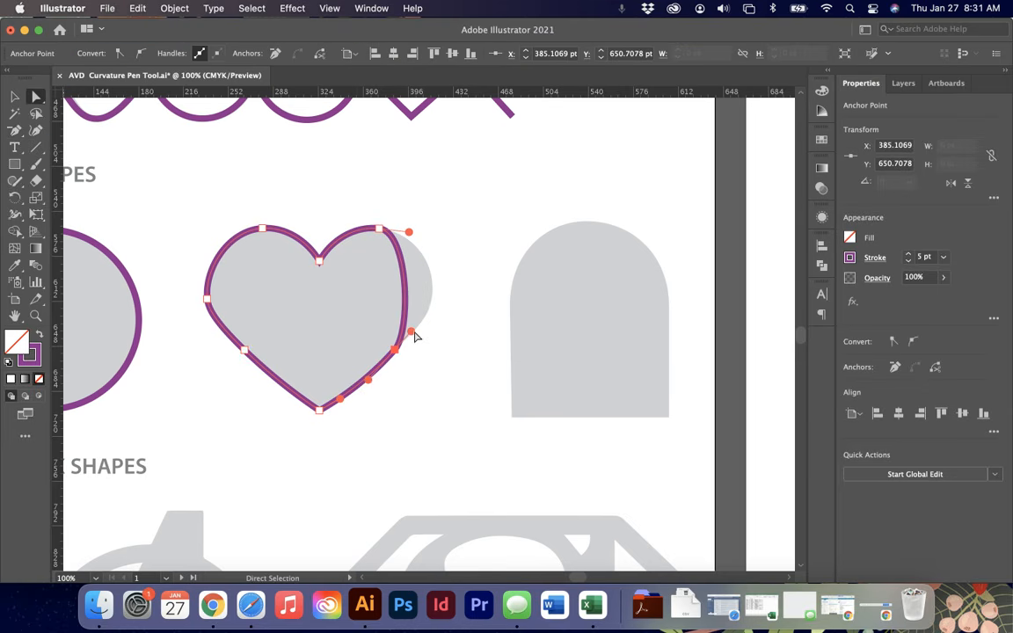
drag(410, 332, 473, 288)
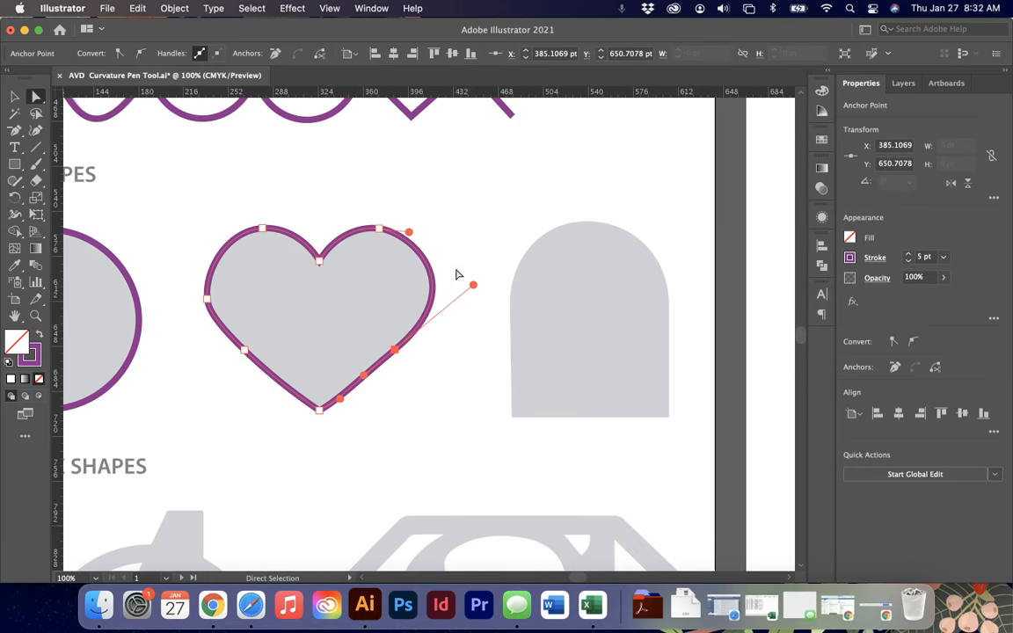
click(203, 240)
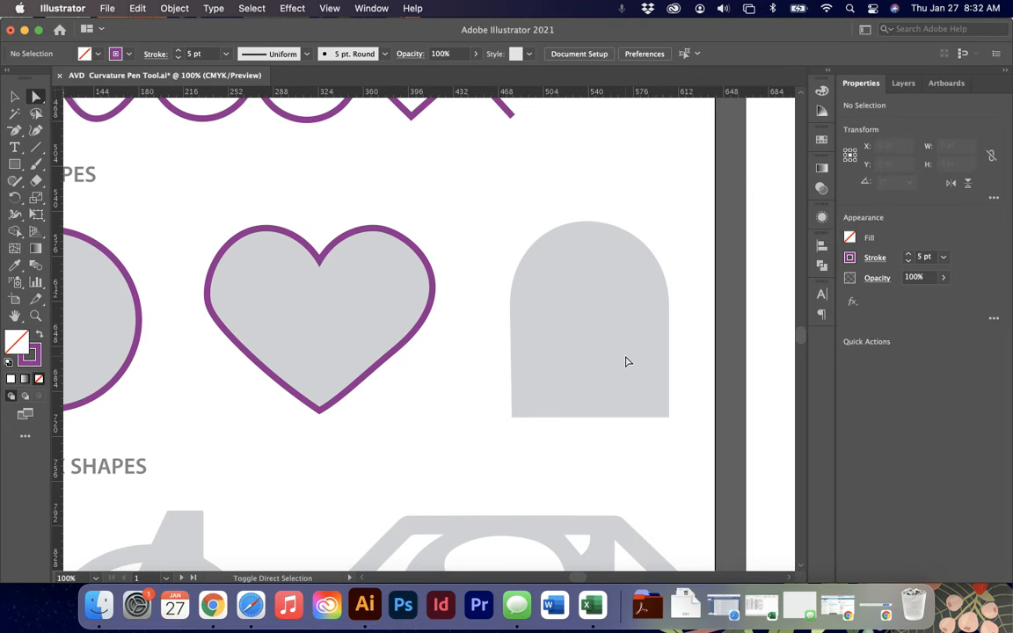
- Return to the Curvature tool and trace the Superman shield's outer diamond with five points, closing the path at the top left
key(shift+grave)
key(super+minus)
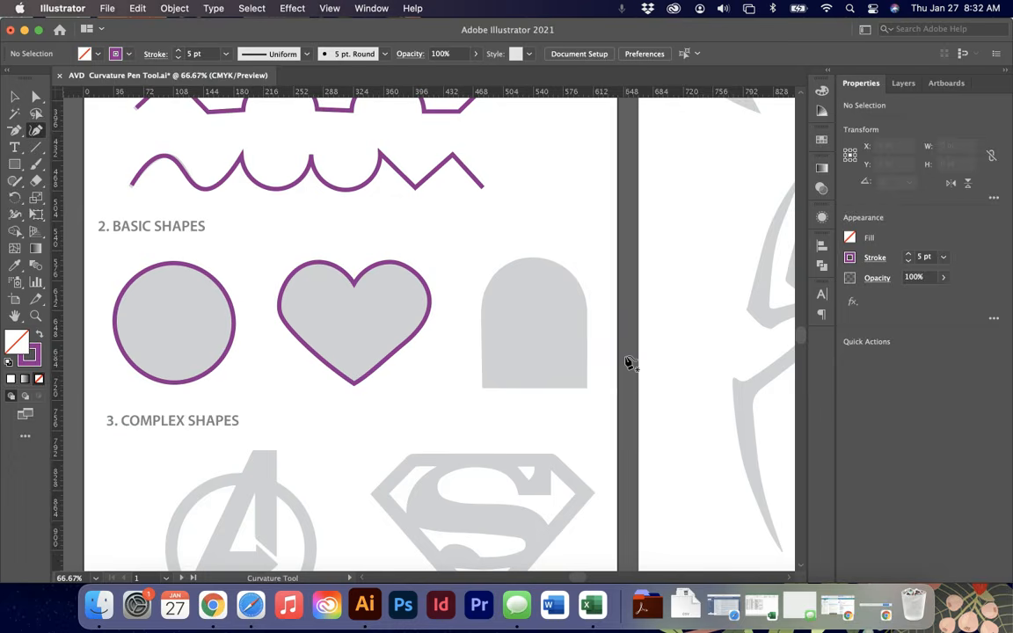
scroll(629, 363, down, 3)
scroll(629, 363, right, 3)
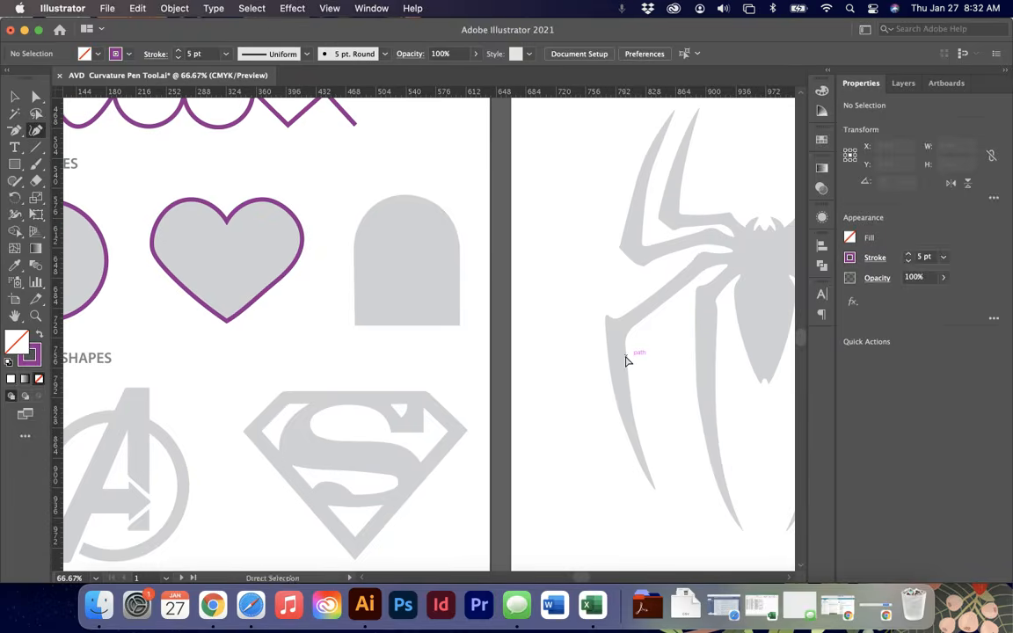
key(super+minus)
key(super+minus)
scroll(630, 363, up, 2)
scroll(628, 363, up, 2)
scroll(628, 363, right, 1)
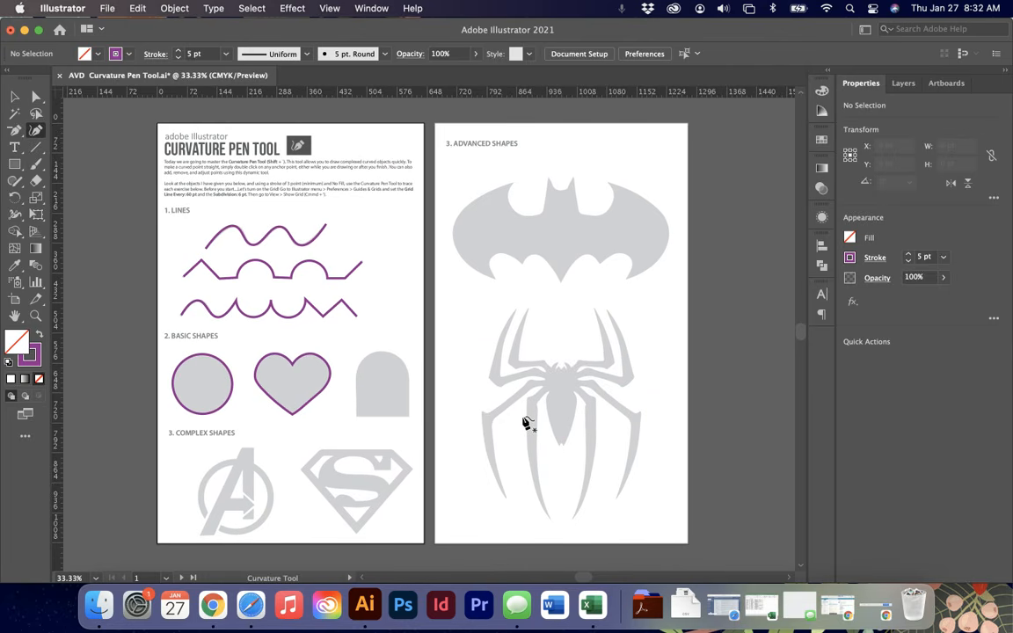
key(super+1)
scroll(524, 417, down, 10)
scroll(524, 418, left, 5)
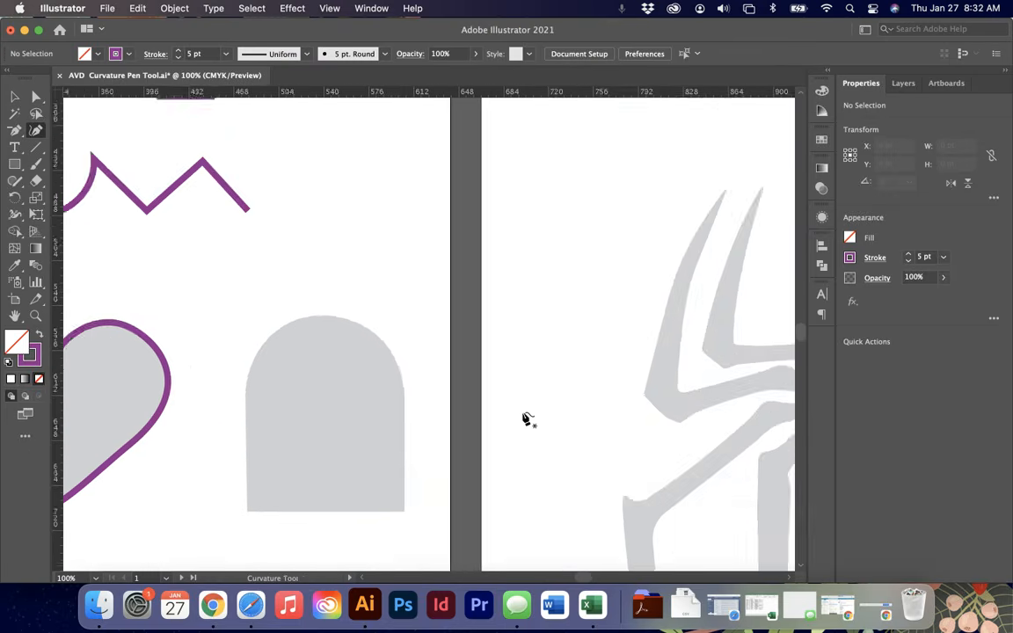
scroll(525, 419, left, 5)
scroll(526, 419, up, 1)
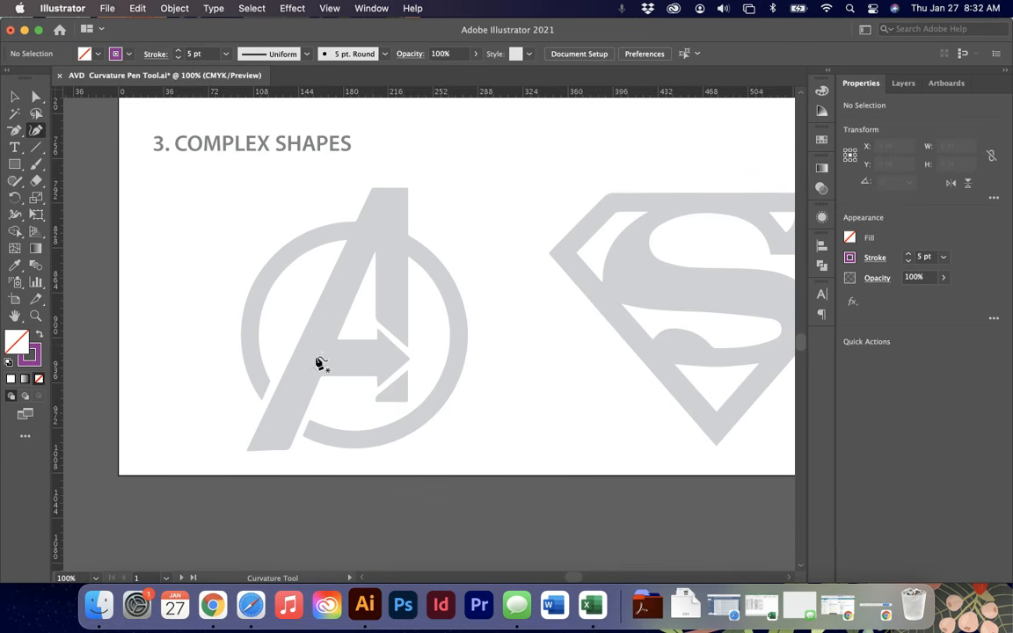
scroll(413, 355, right, 5)
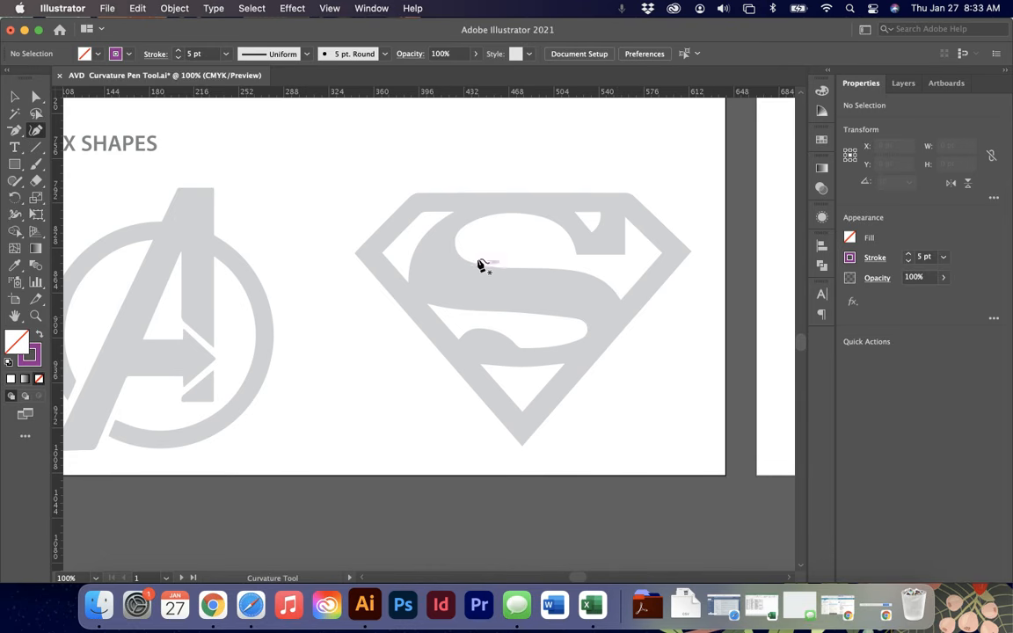
click(415, 193)
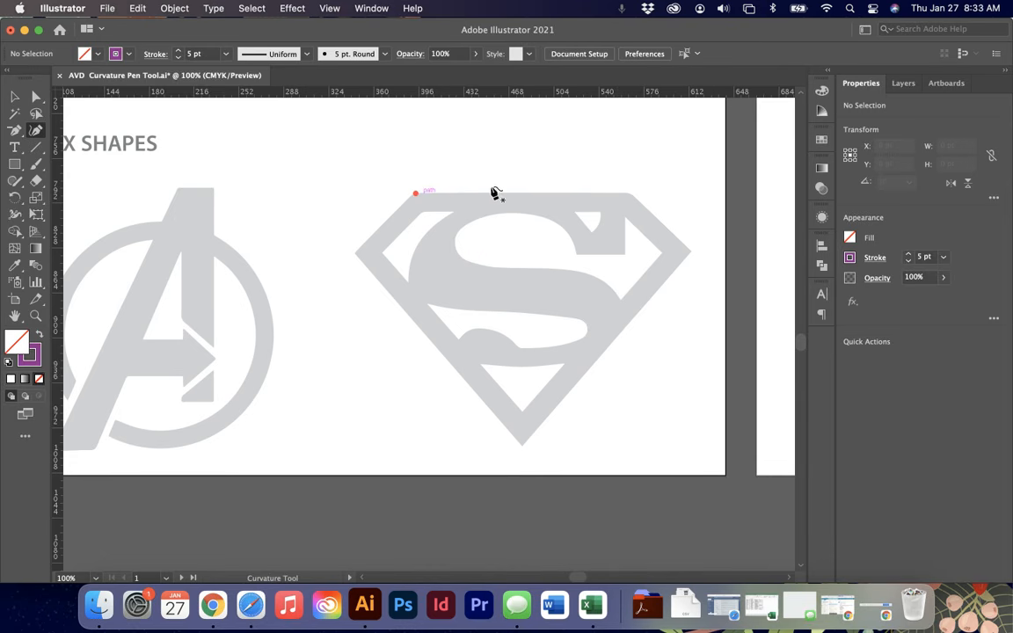
click(630, 193)
click(691, 251)
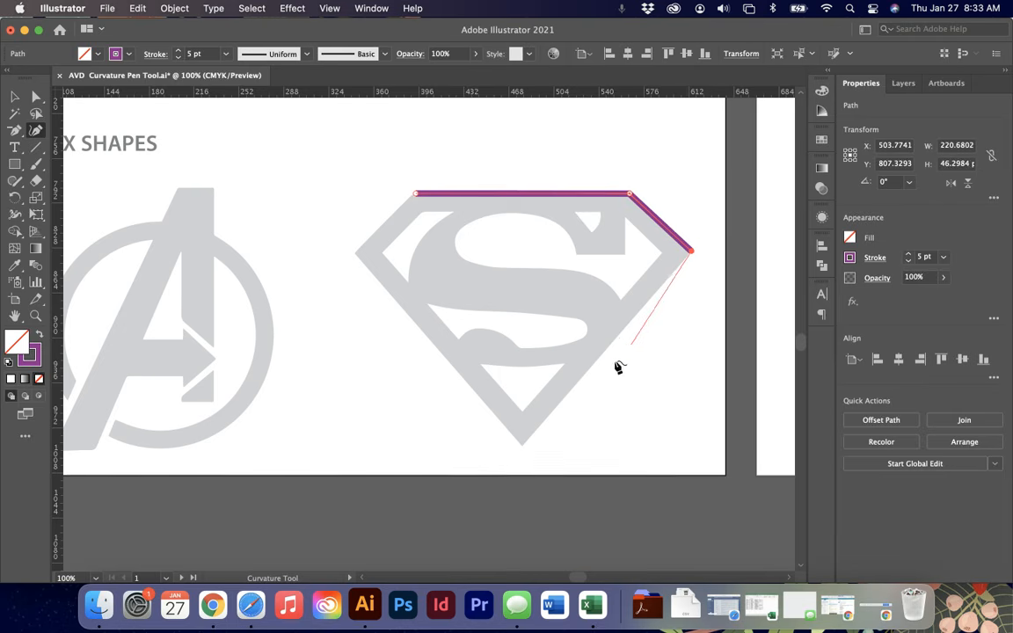
click(523, 446)
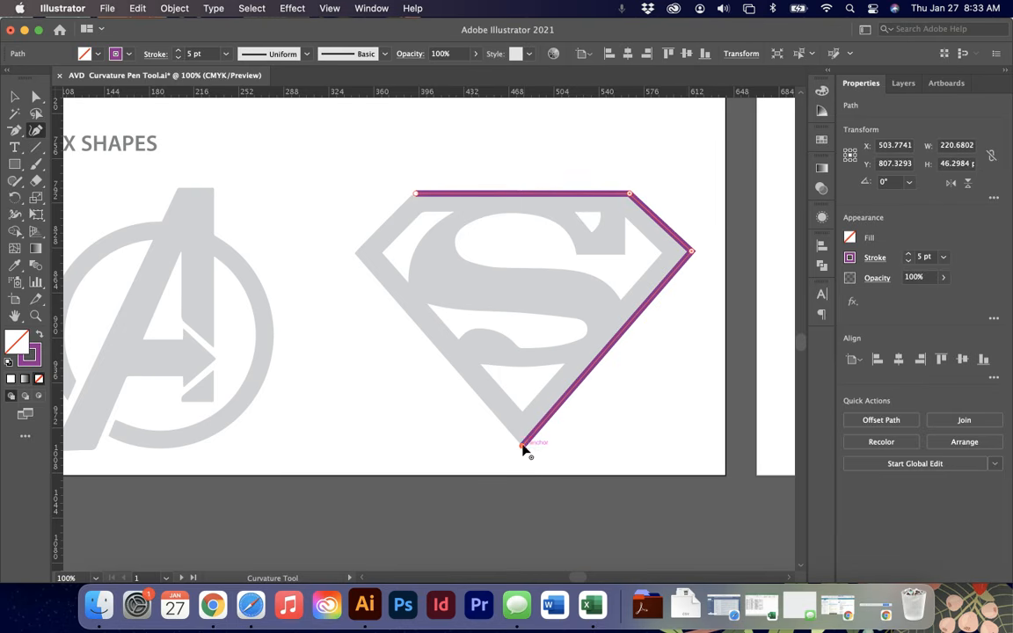
click(355, 255)
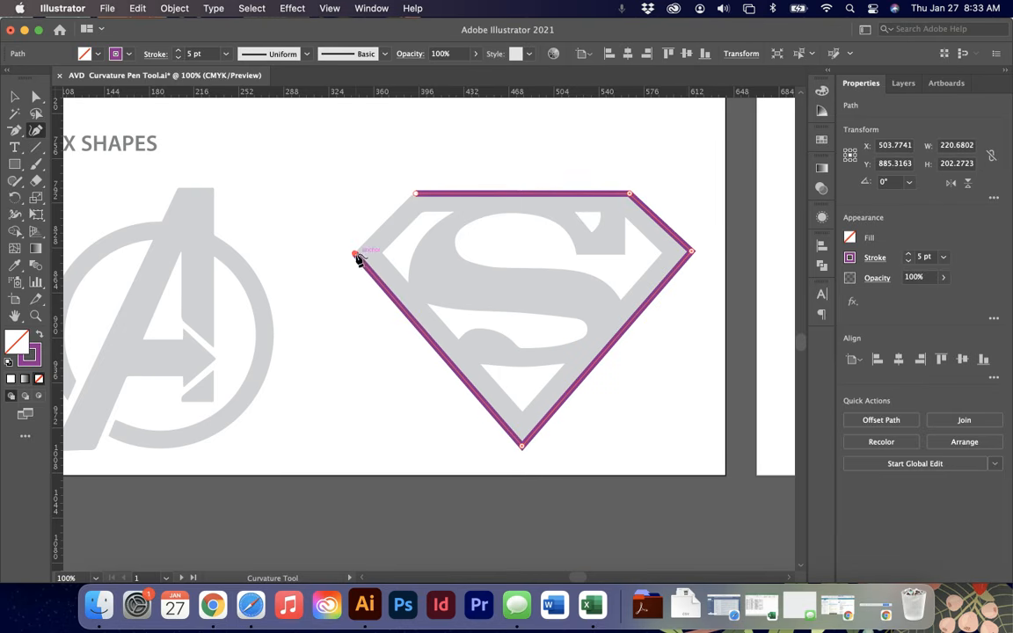
click(415, 196)
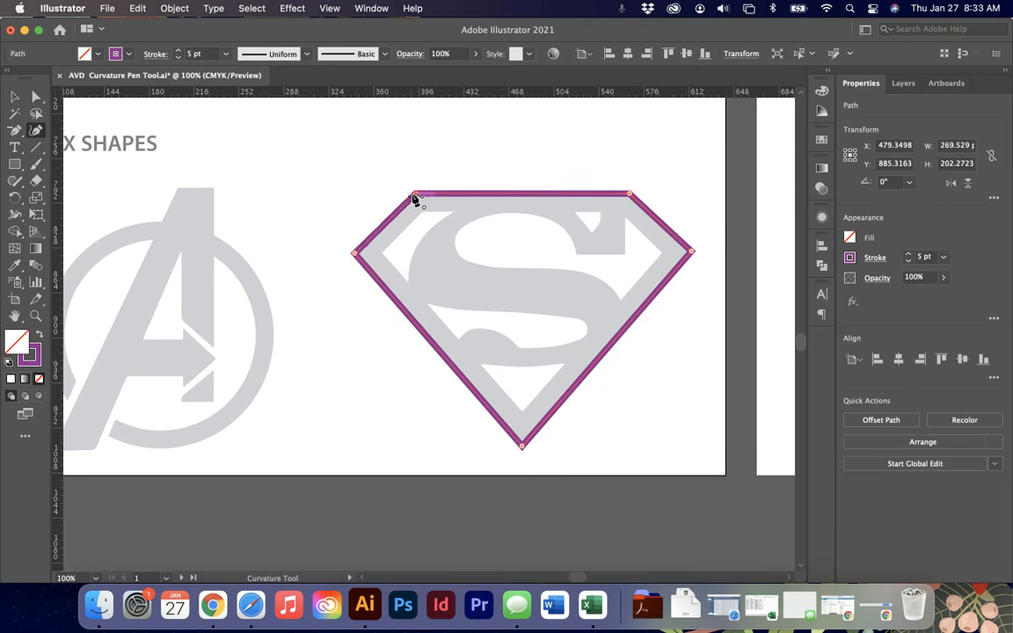
- Start tracing the S inside the shield at its upper-right tip, placing points at the corners of its top end
click(601, 211)
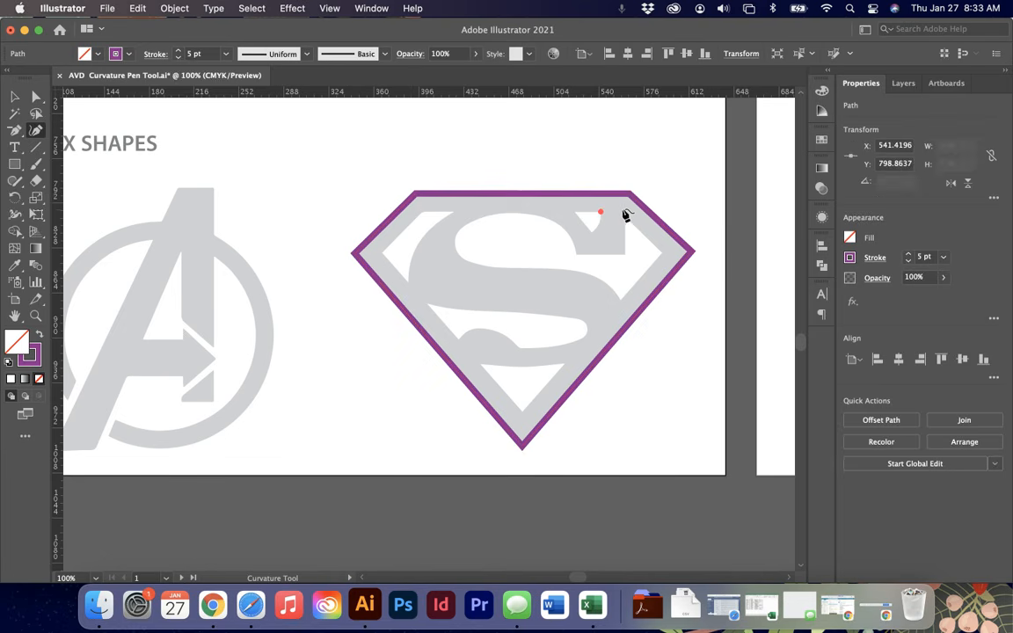
click(624, 211)
click(625, 253)
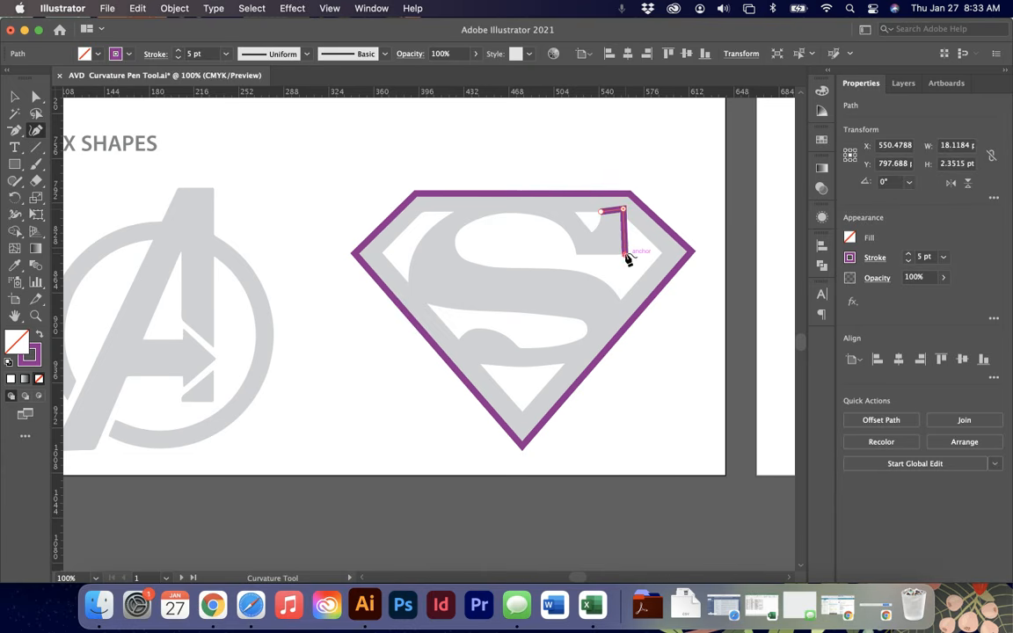
click(577, 254)
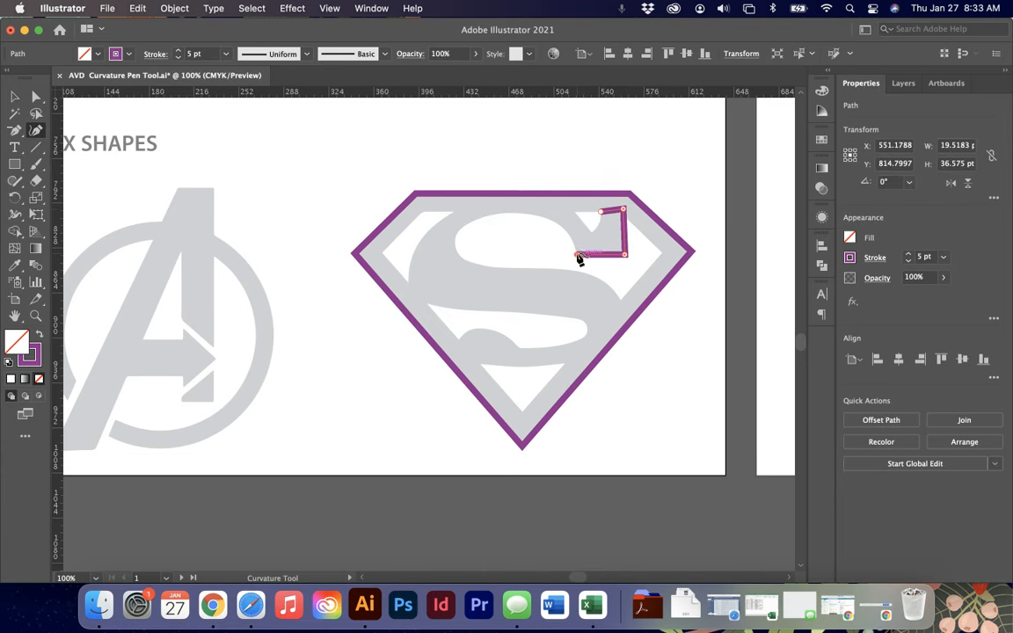
- Continue the S outline with curvature points over its top curve, around the left bulge, across the middle and down the right side
click(515, 214)
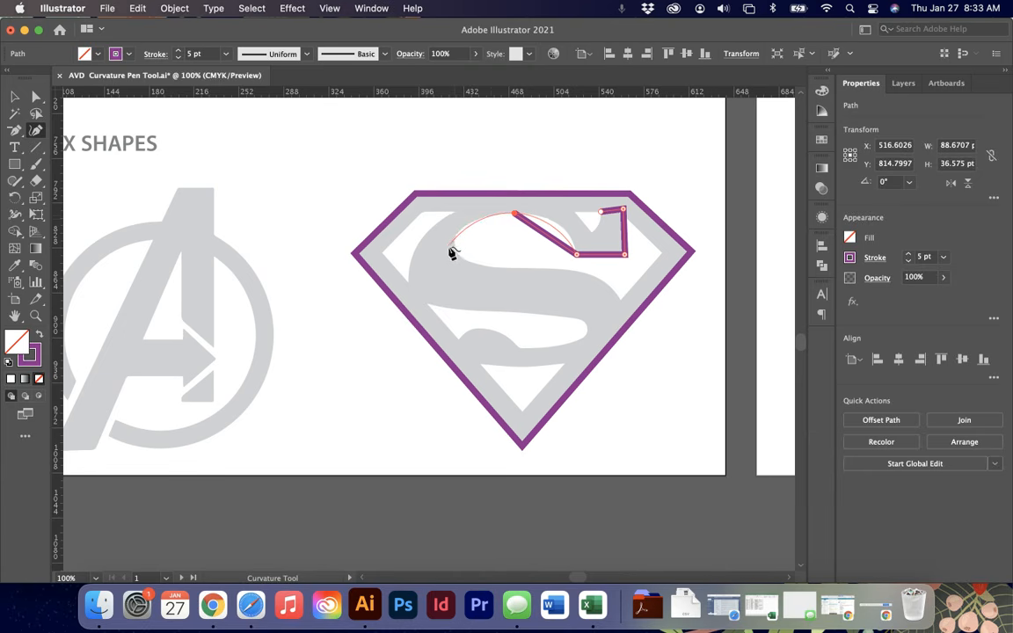
click(455, 240)
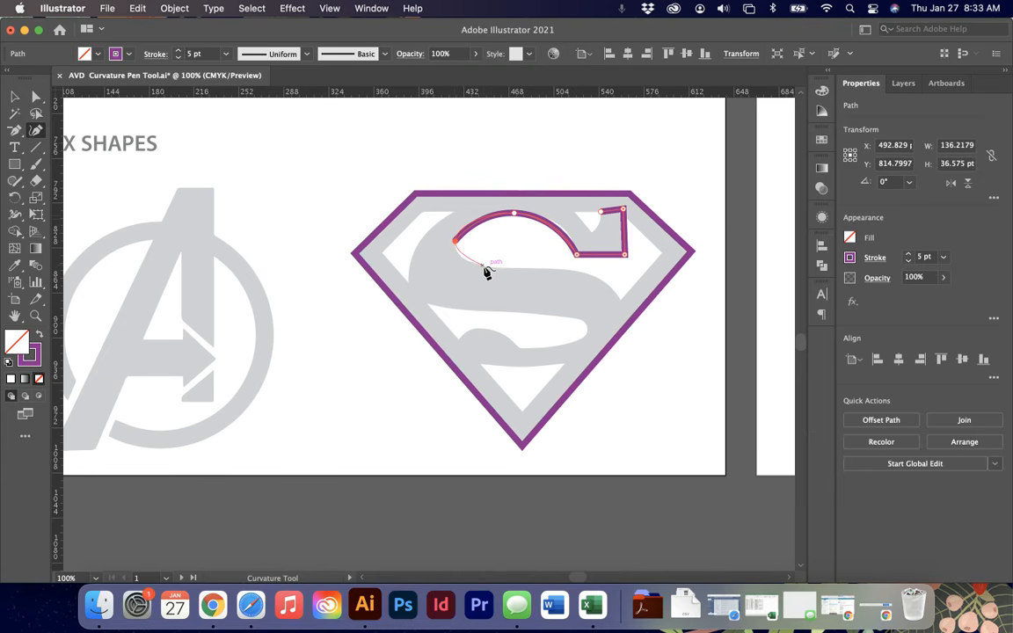
click(475, 264)
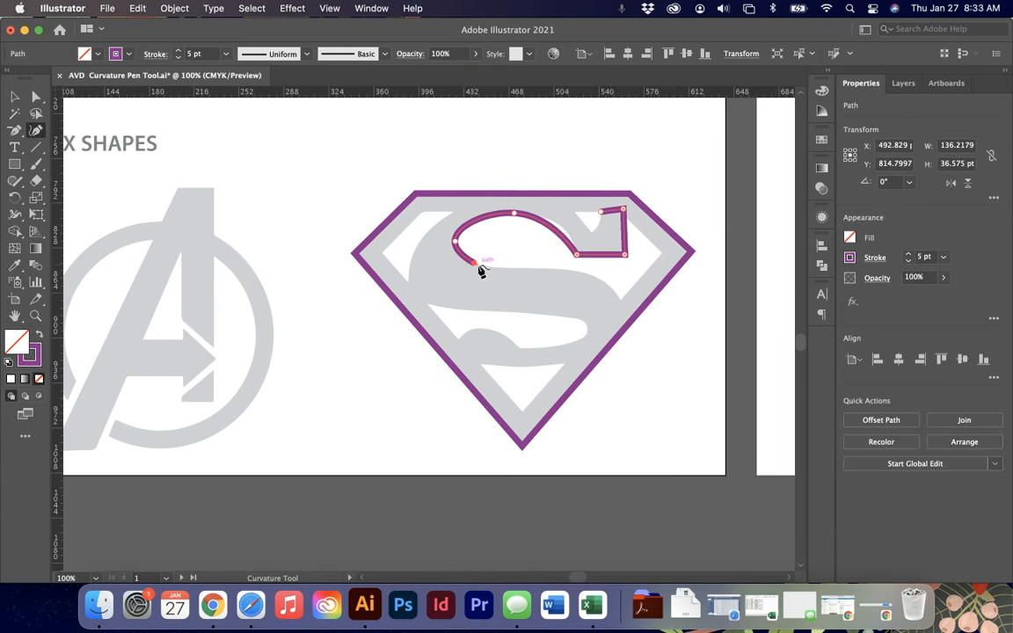
click(562, 269)
click(619, 300)
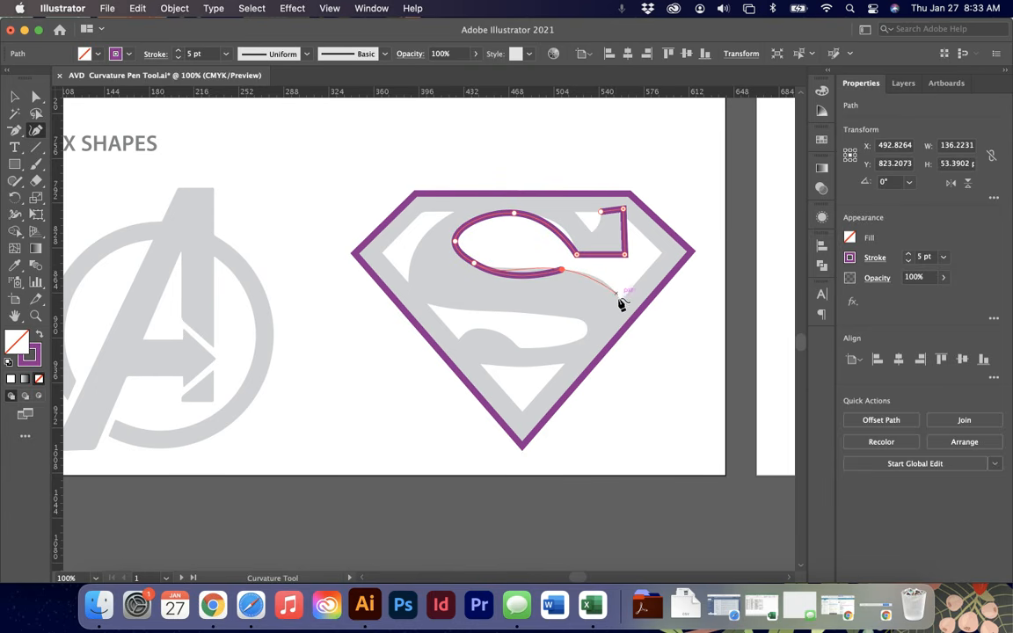
click(578, 360)
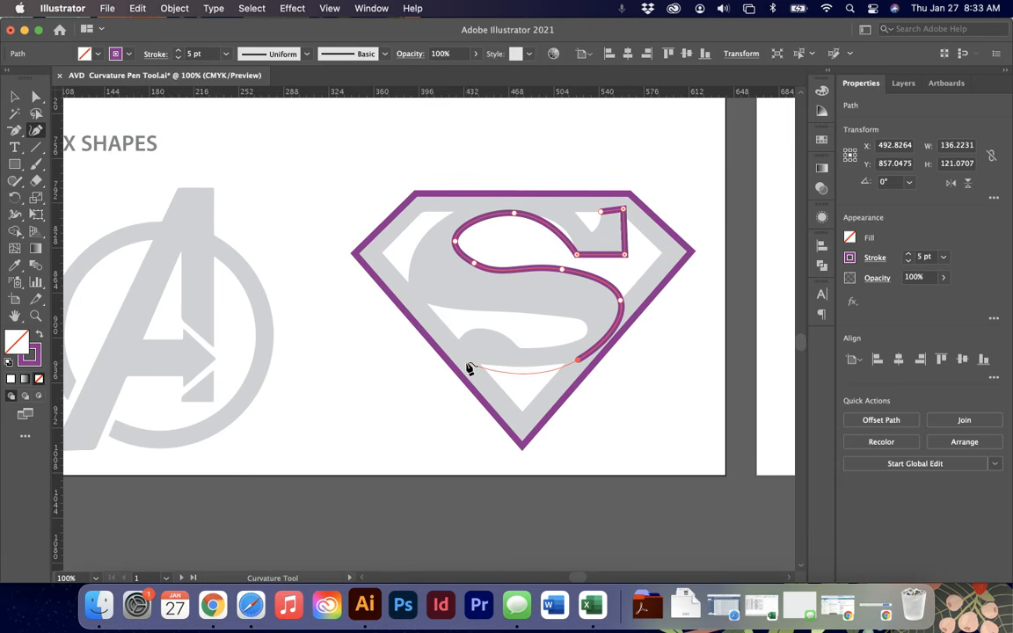
- Trace the S's bottom curve out to the tail tip and back along the tail's upper edge toward the right
click(527, 366)
click(475, 363)
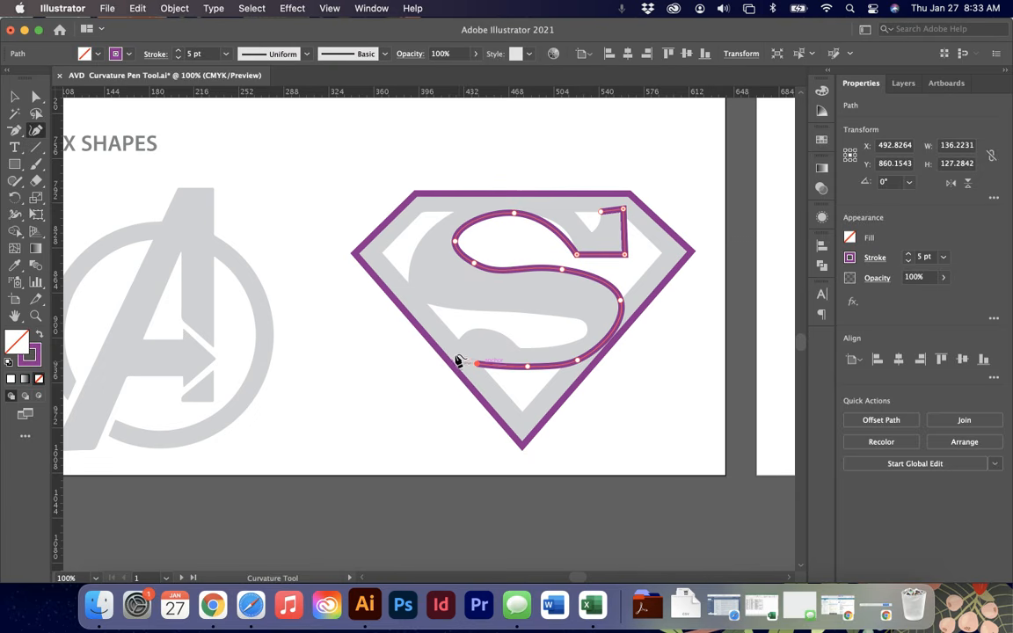
click(449, 343)
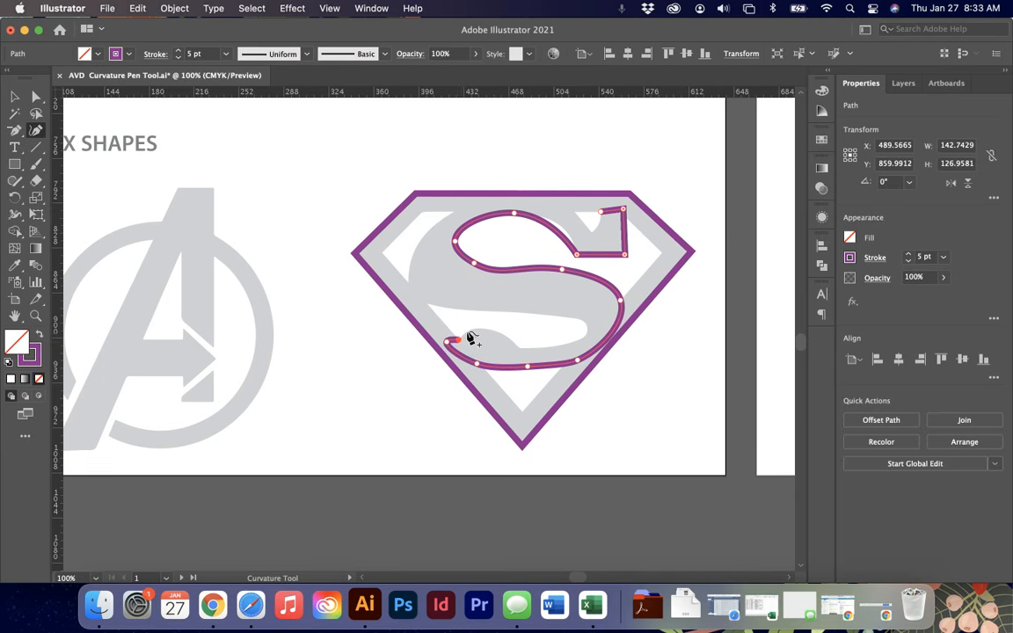
click(483, 332)
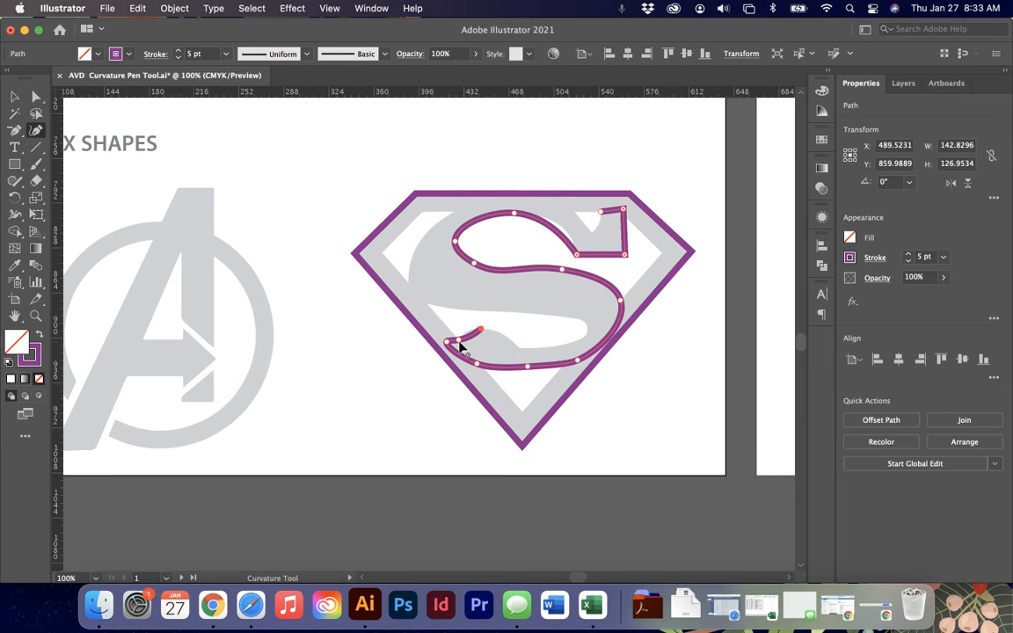
click(521, 348)
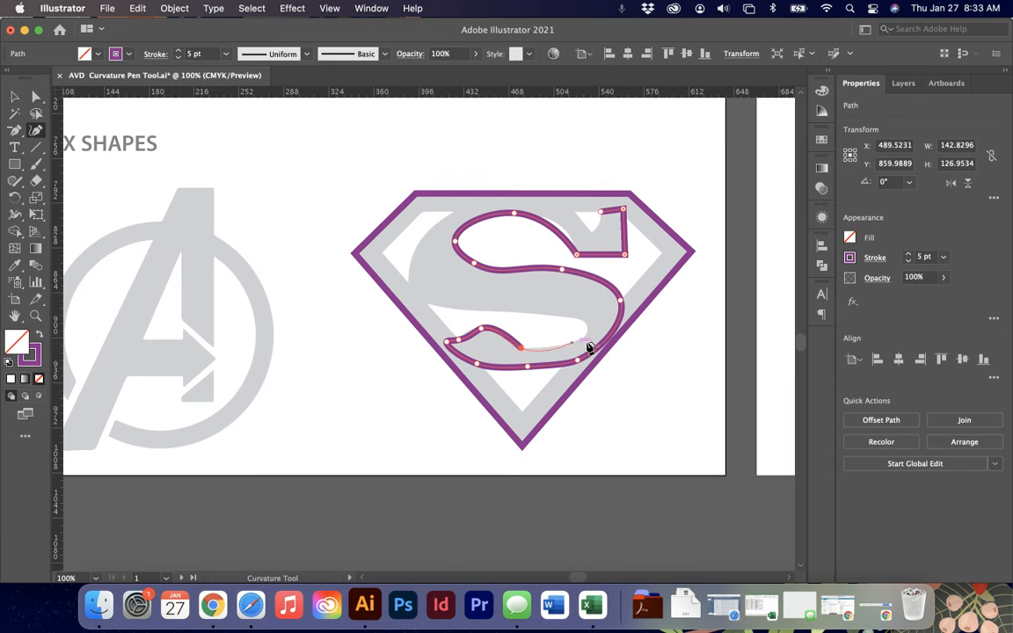
click(580, 341)
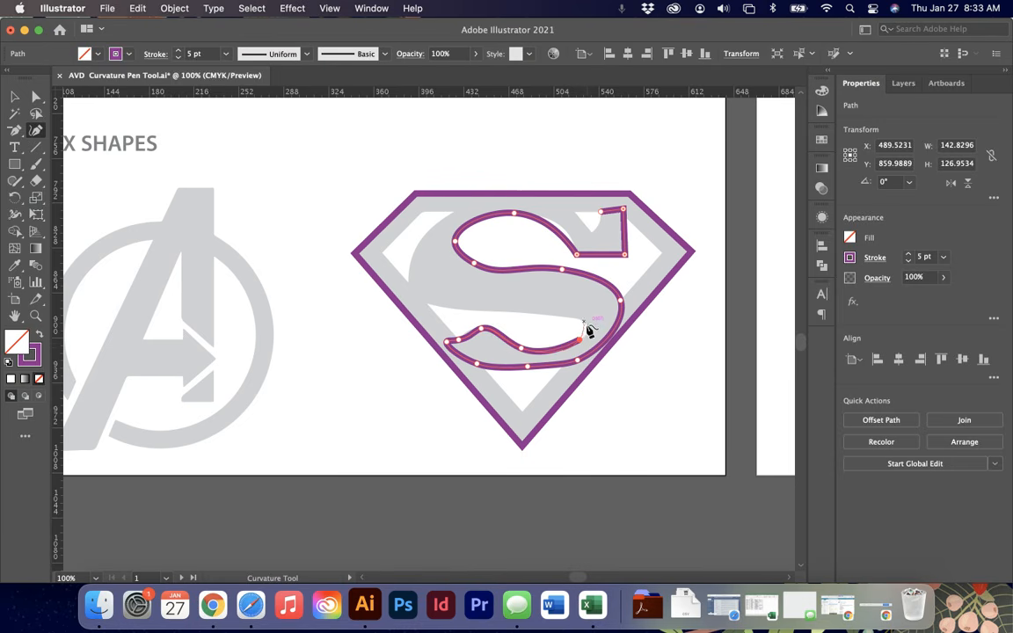
click(588, 329)
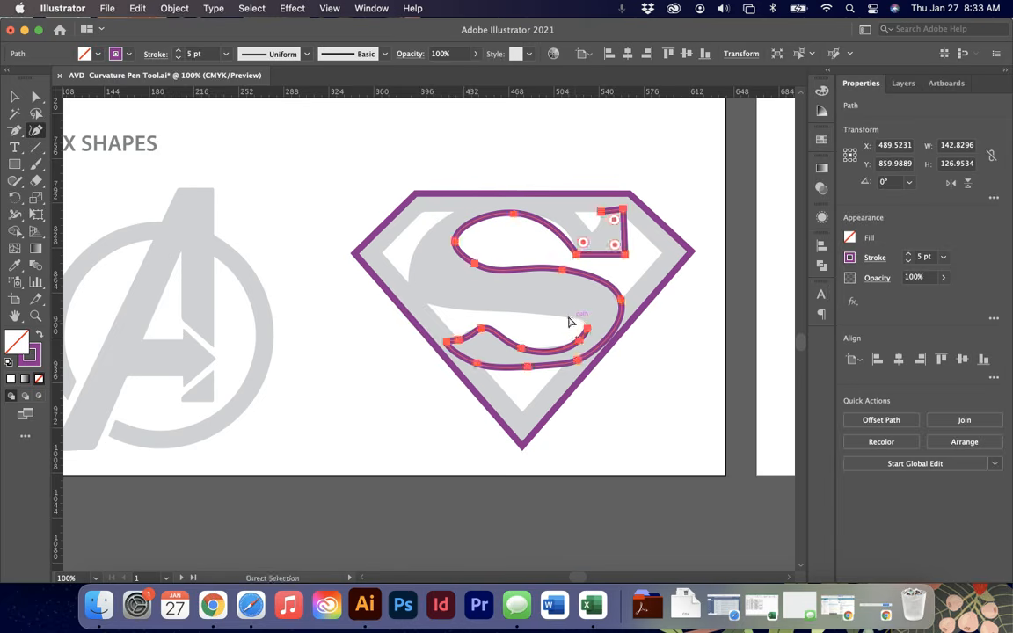
- Zoom in and continue the S's inner edge leftward across the middle and up along its left side
key(super+equal)
key(super+equal)
key(super+equal)
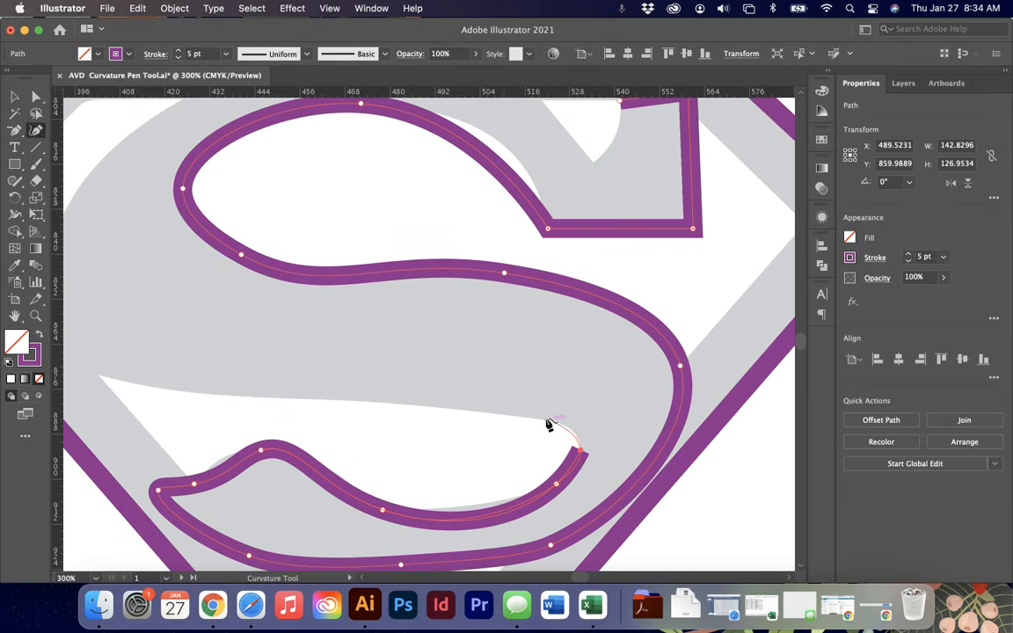
click(546, 421)
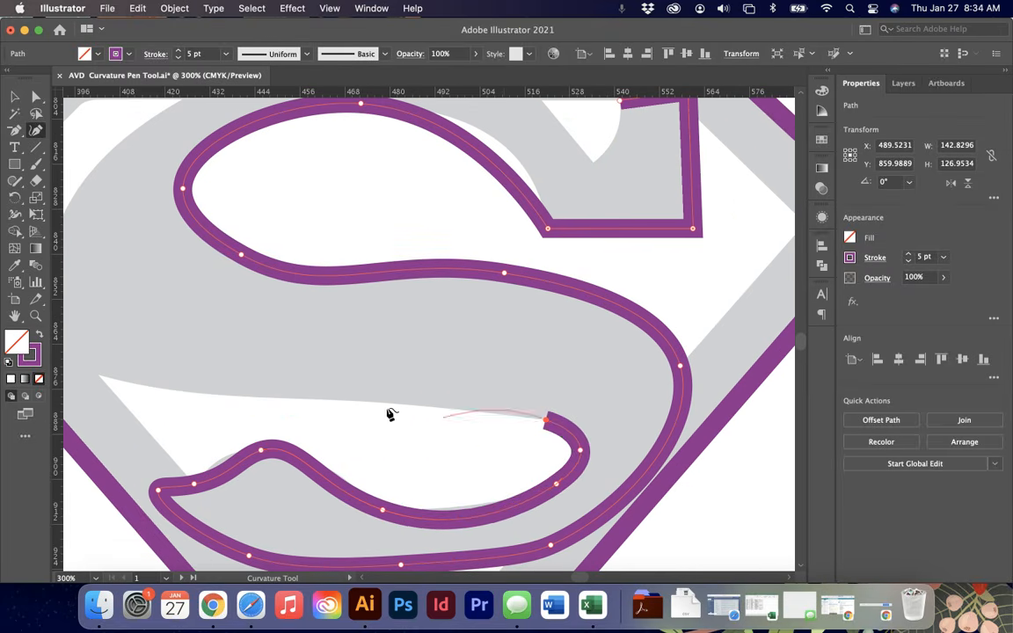
click(99, 376)
scroll(102, 377, left, 5)
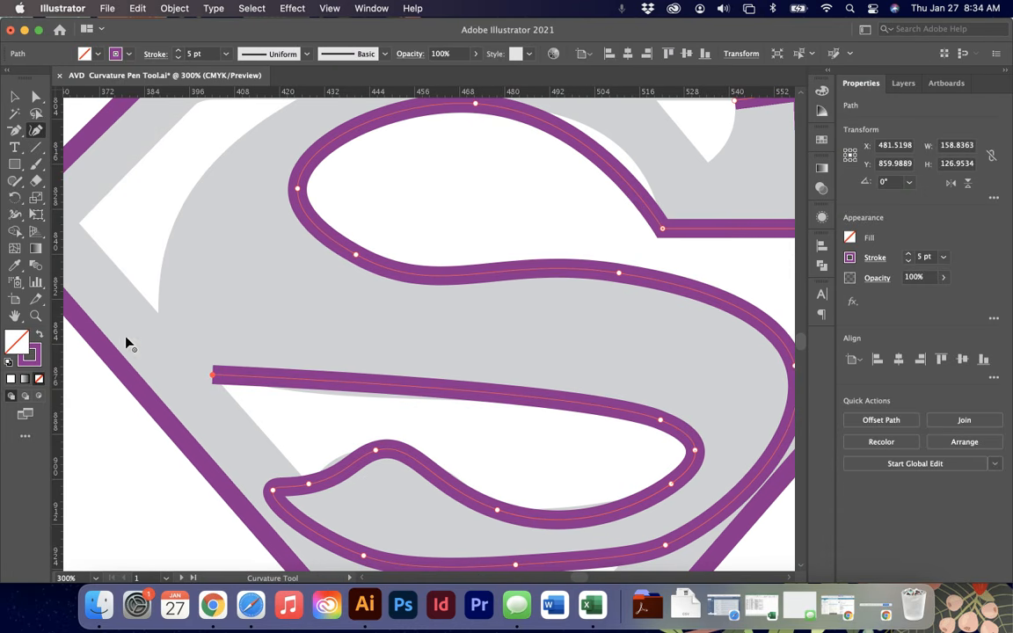
click(158, 315)
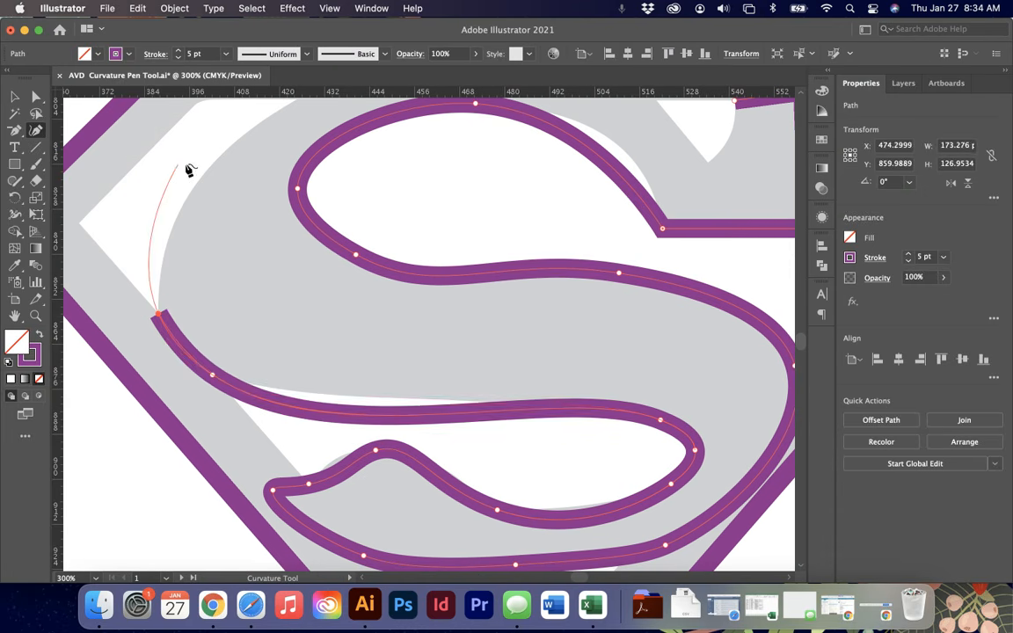
click(229, 149)
- Trace the S's upper inner edge over the top and down into the notch beneath its top end
scroll(230, 151, up, 3)
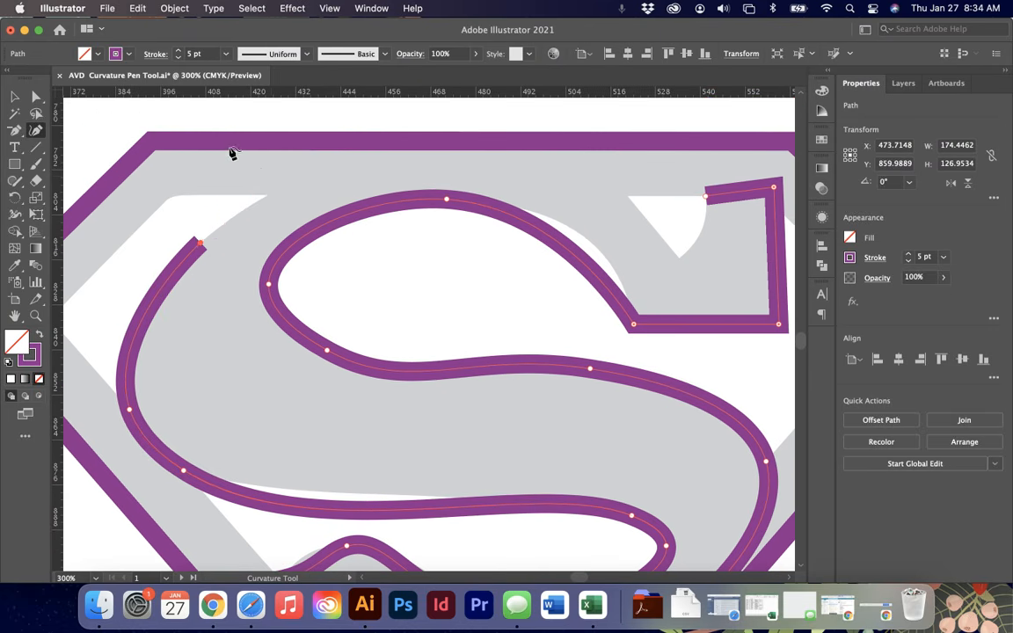
click(320, 174)
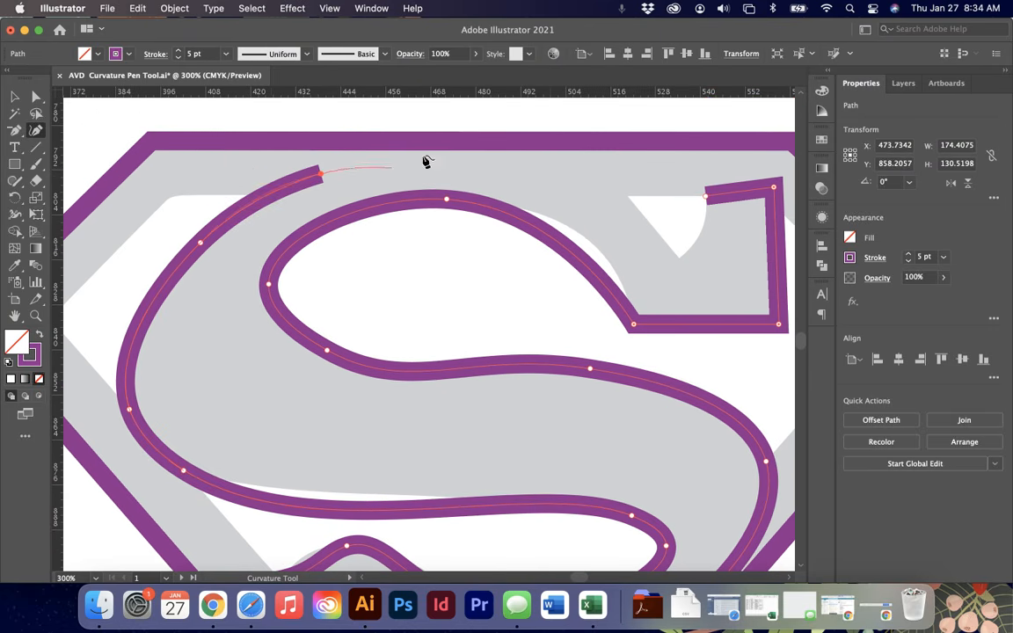
click(626, 193)
click(678, 257)
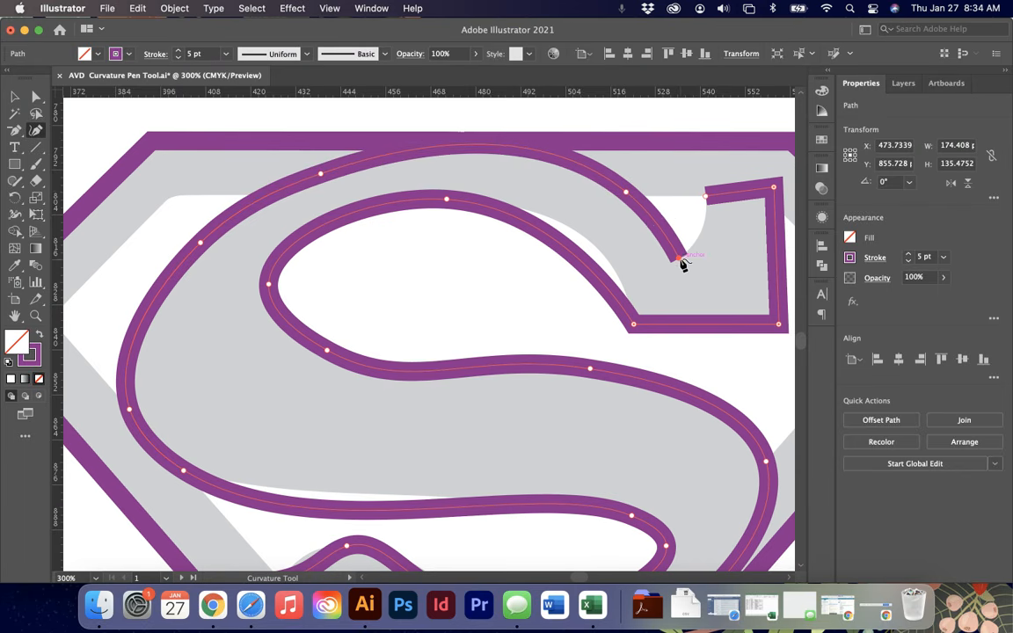
- Make the notch's upper point a corner and close the S path at its starting corner
double_click(627, 193)
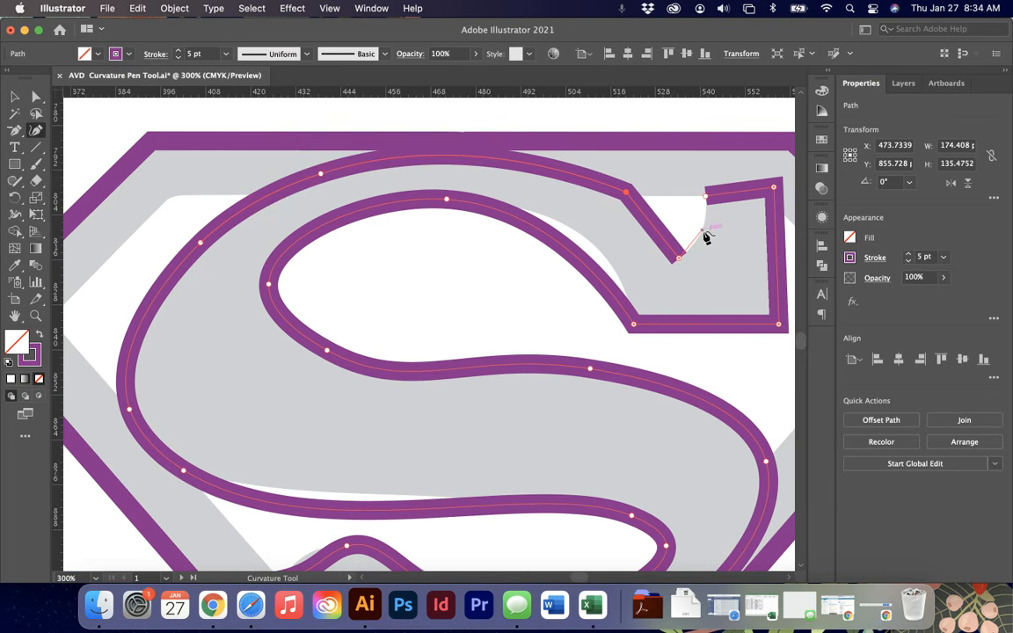
click(703, 231)
click(705, 196)
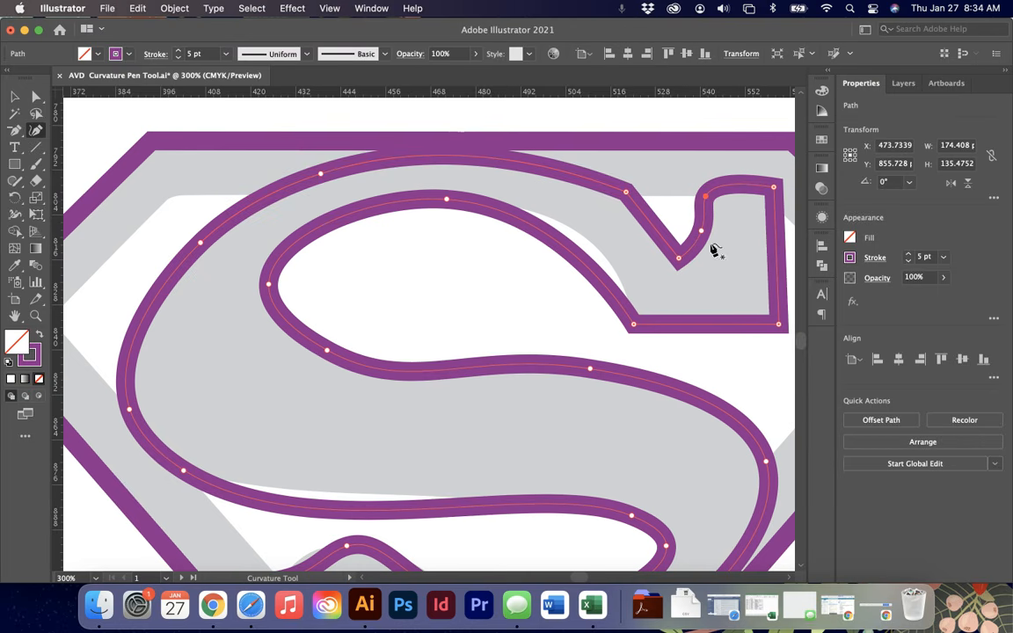
- With Direct Selection, nudge the S's inner middle-left anchor and pull its handle to smooth that curve
key(a)
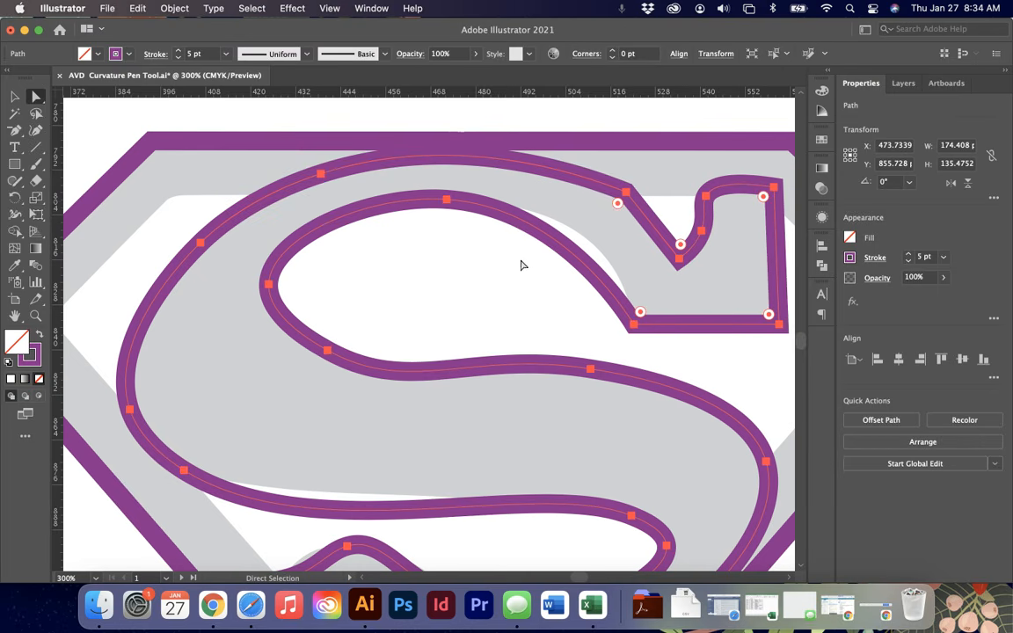
click(634, 326)
drag(558, 209, 614, 210)
drag(329, 355, 338, 364)
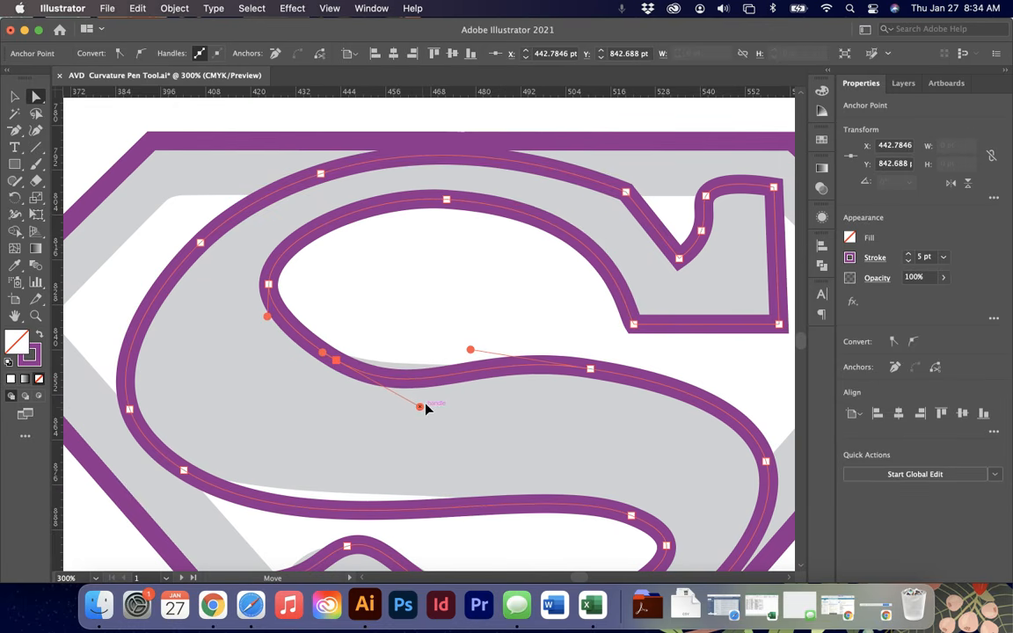
drag(421, 406, 440, 389)
- Select the anchor at the peak of the S's lower tail and make it a sharp corner point
scroll(507, 353, down, 3)
scroll(508, 353, right, 1)
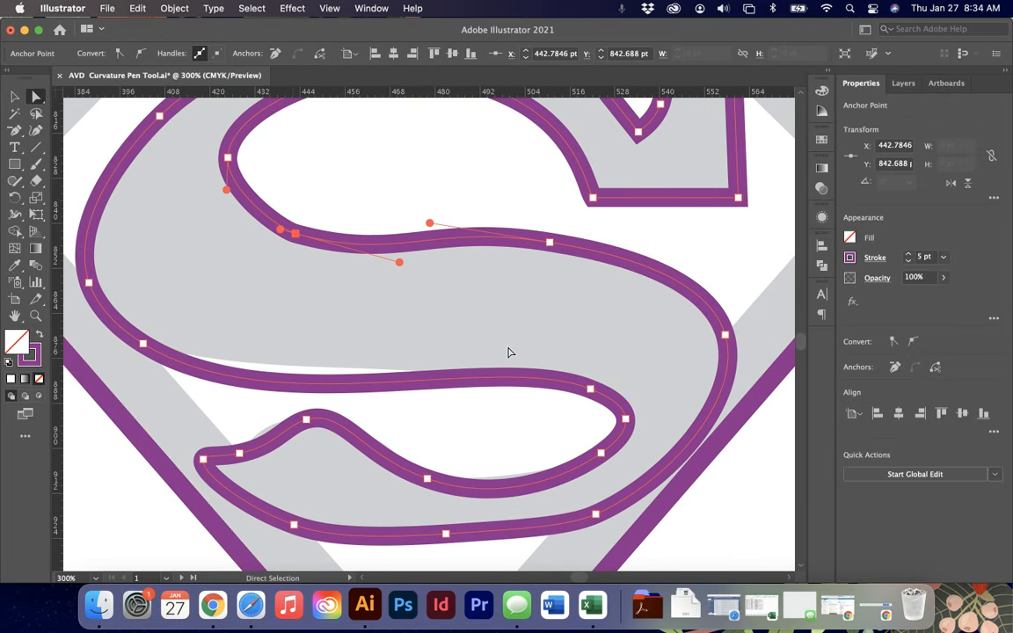
click(308, 421)
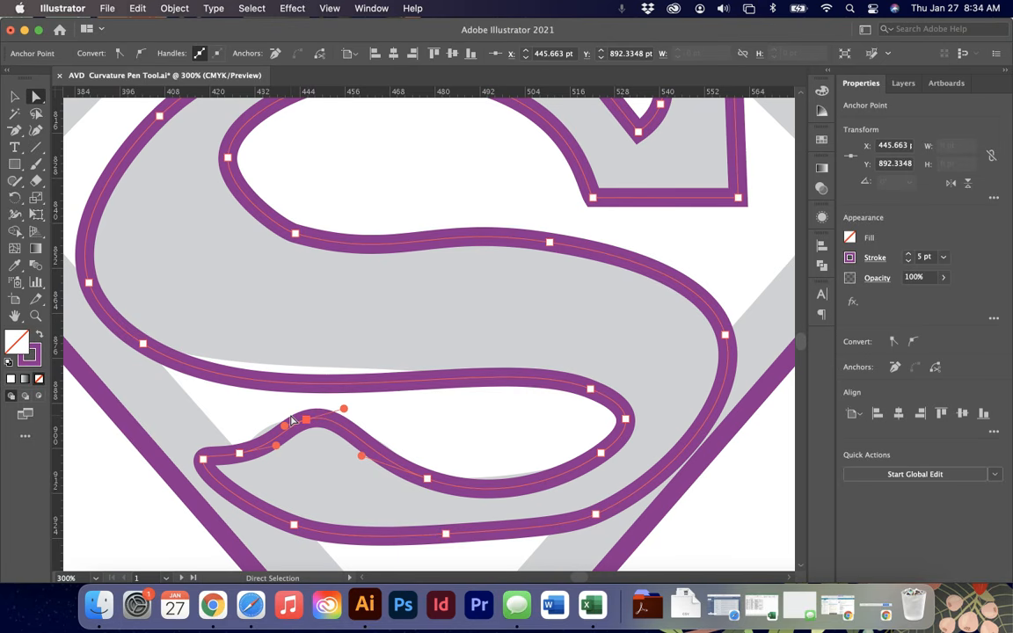
click(36, 130)
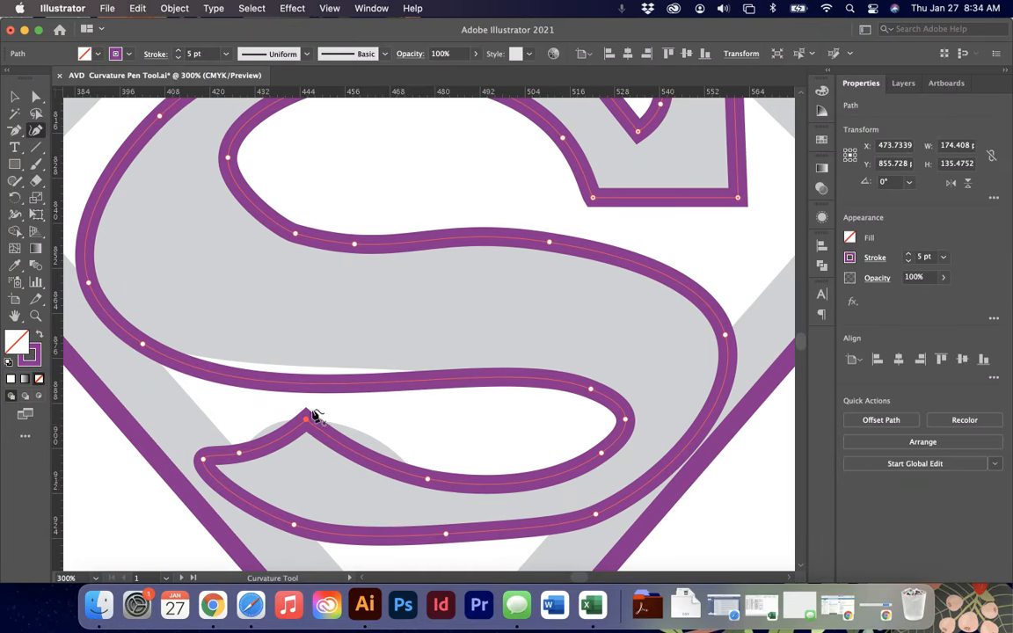
- Zoom out and scroll to review all the traced shapes on both pages
alt+scroll(365, 362, down, 5)
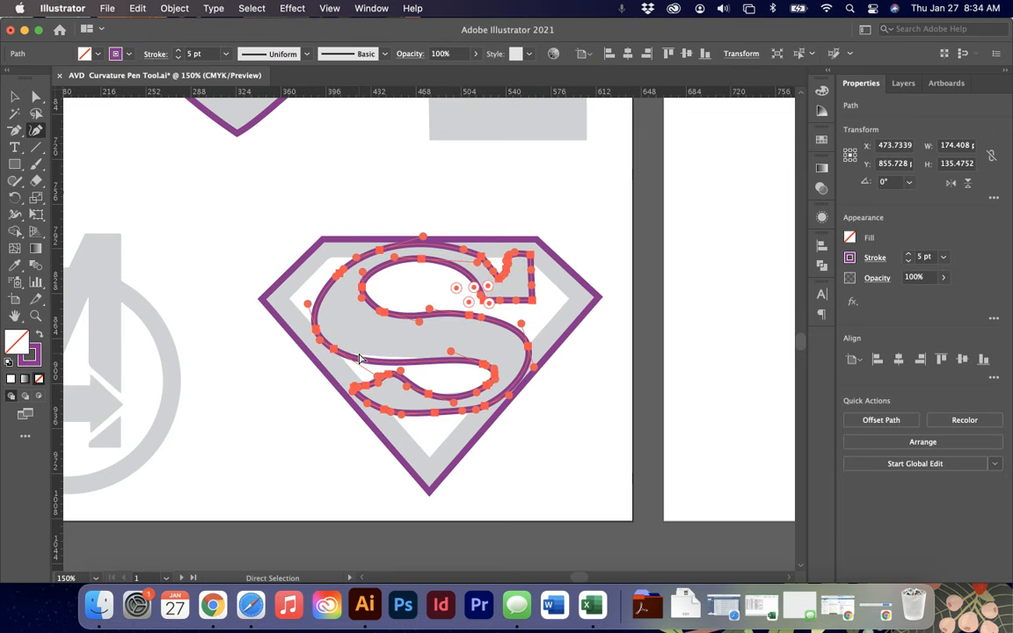
click(463, 480)
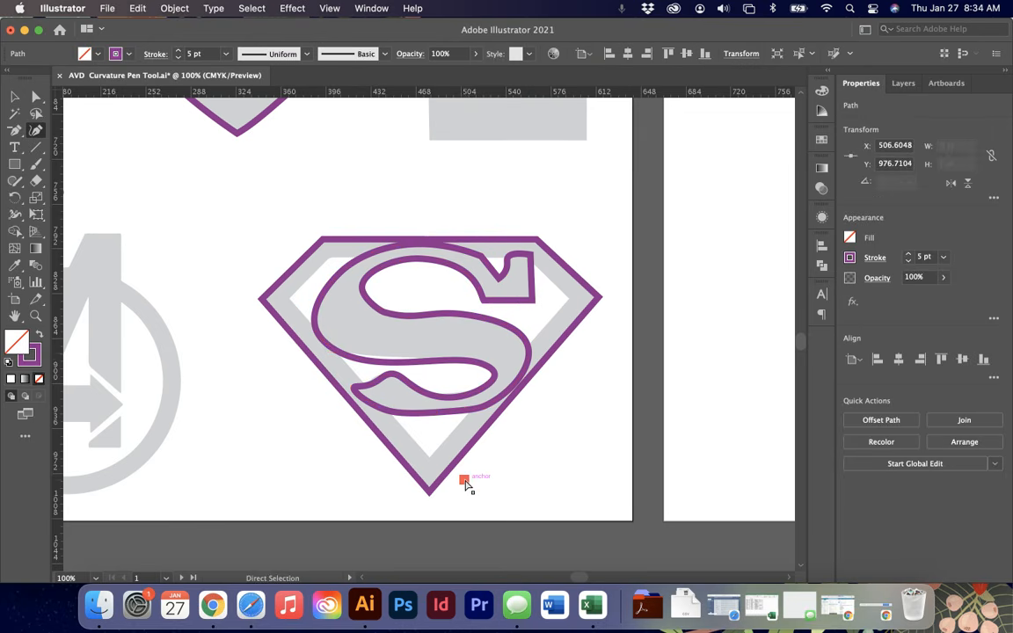
alt+scroll(464, 481, down, 3)
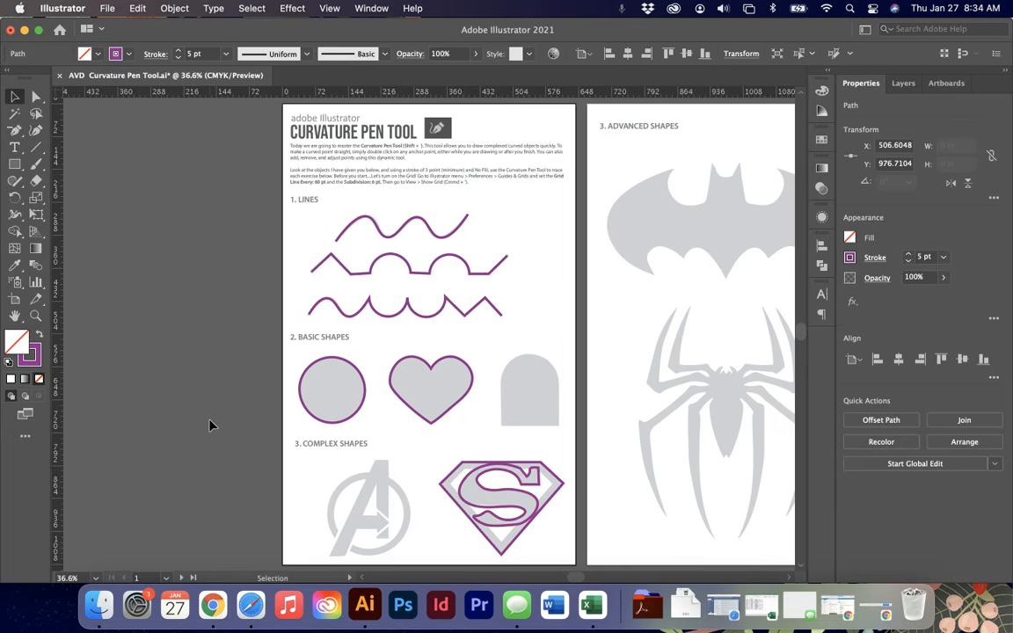
key(v)
scroll(461, 428, down, 3)
scroll(461, 429, right, 2)
scroll(321, 431, up, 3)
scroll(321, 431, right, 2)
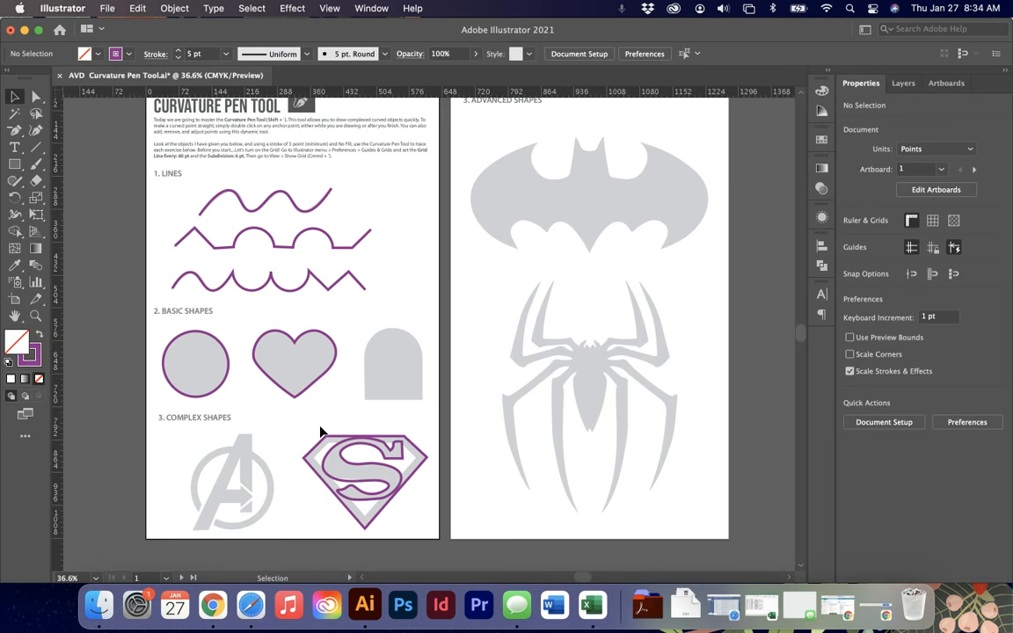
click(20, 133)
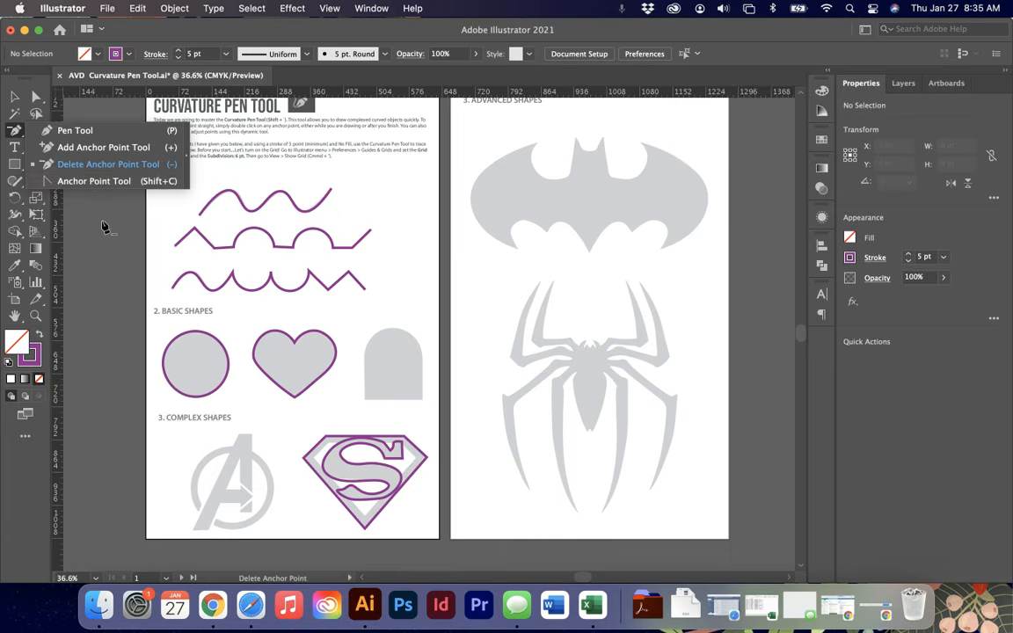
click(99, 202)
click(635, 328)
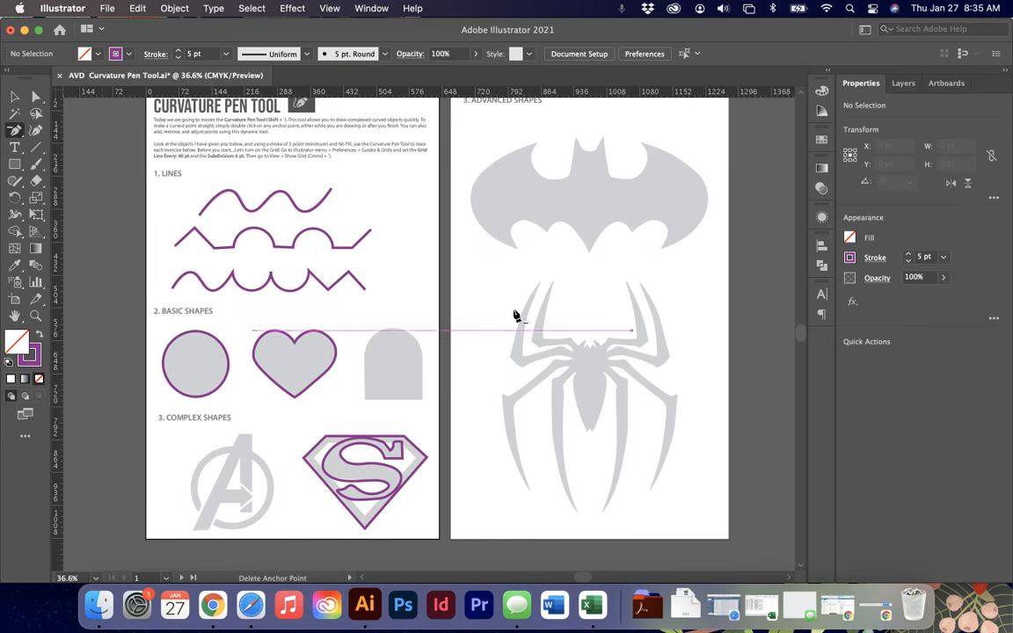
click(38, 102)
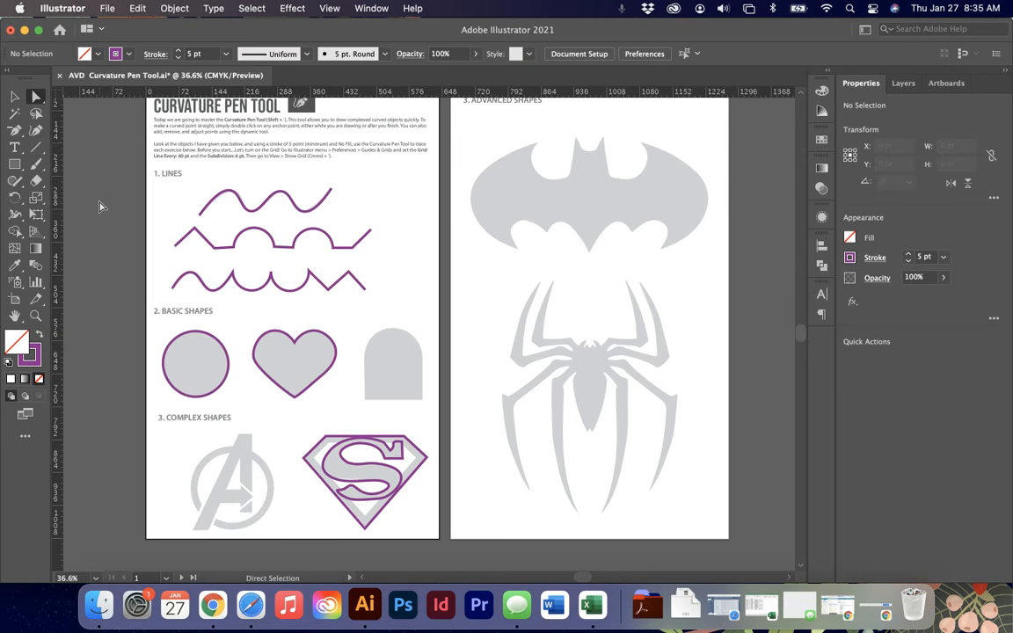
scroll(101, 207, up, 2)
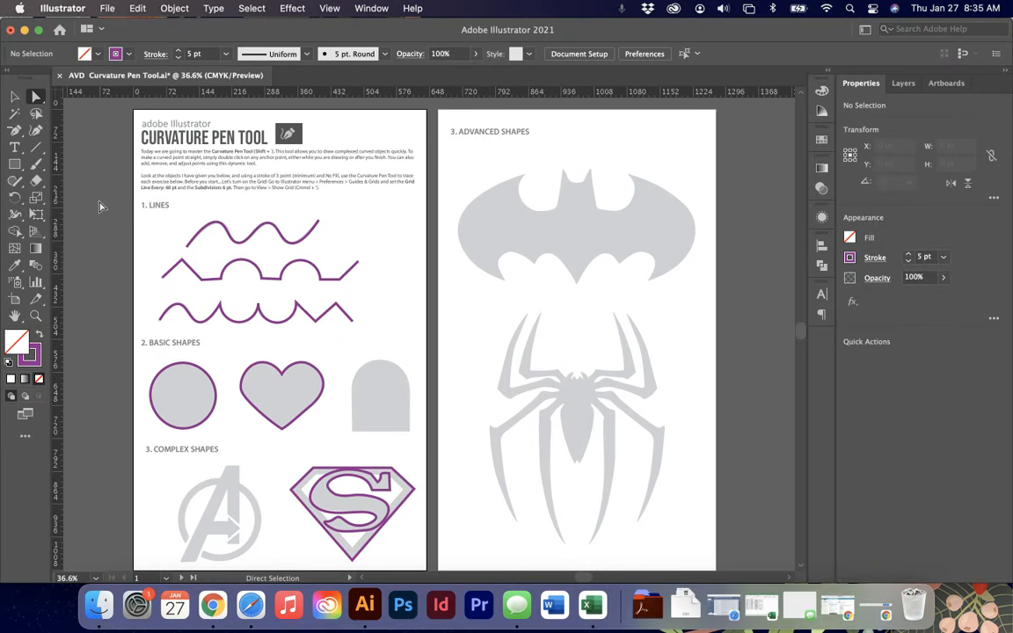